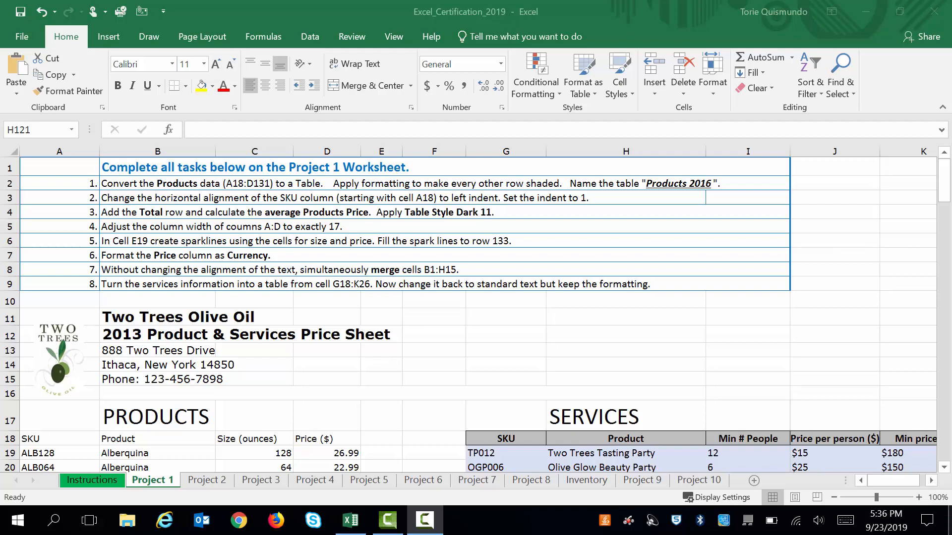
Convert the Products data in A18:D133 into a table, with the first row as headers.
{"action": "left_click", "coordinate": [947, 198]}
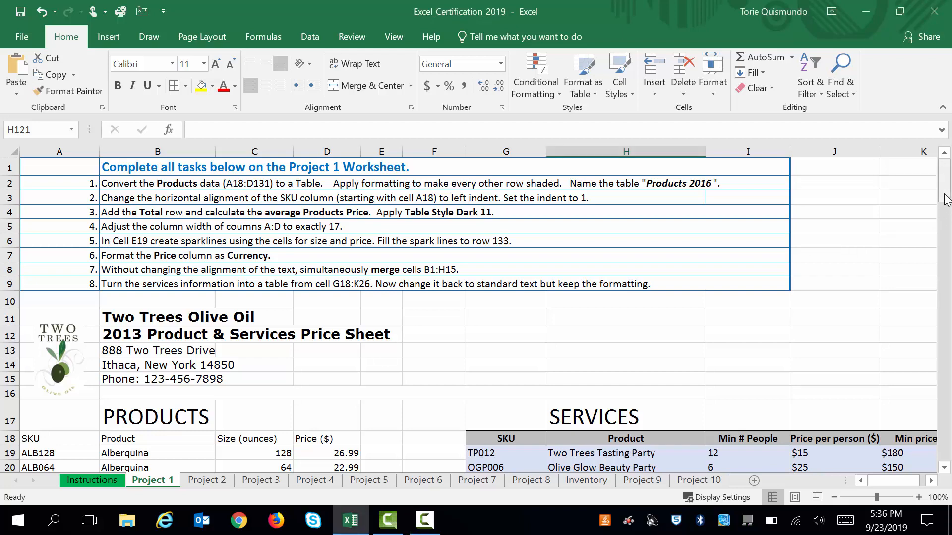
{"action": "left_click_drag", "start_coordinate": [947, 198], "coordinate": [947, 212]}
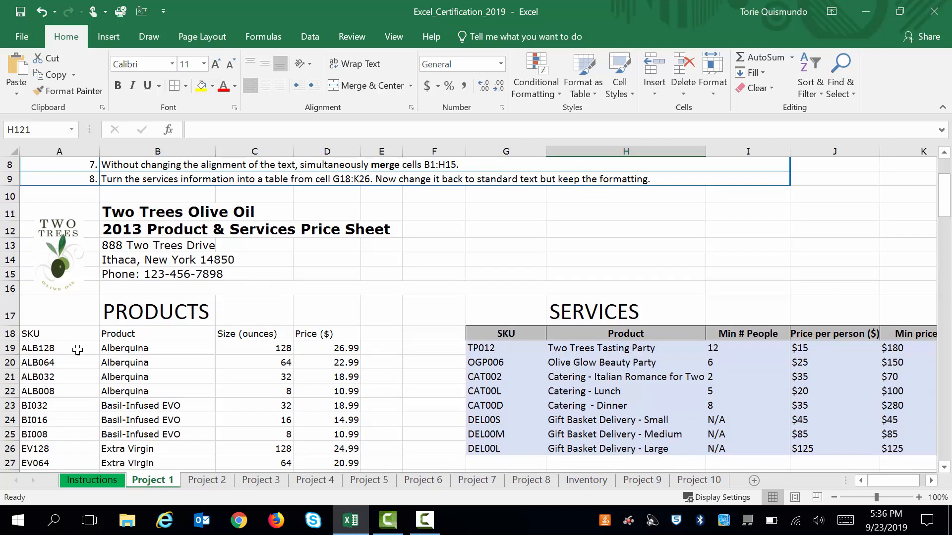
{"action": "left_click_drag", "start_coordinate": [60, 334], "coordinate": [336, 335]}
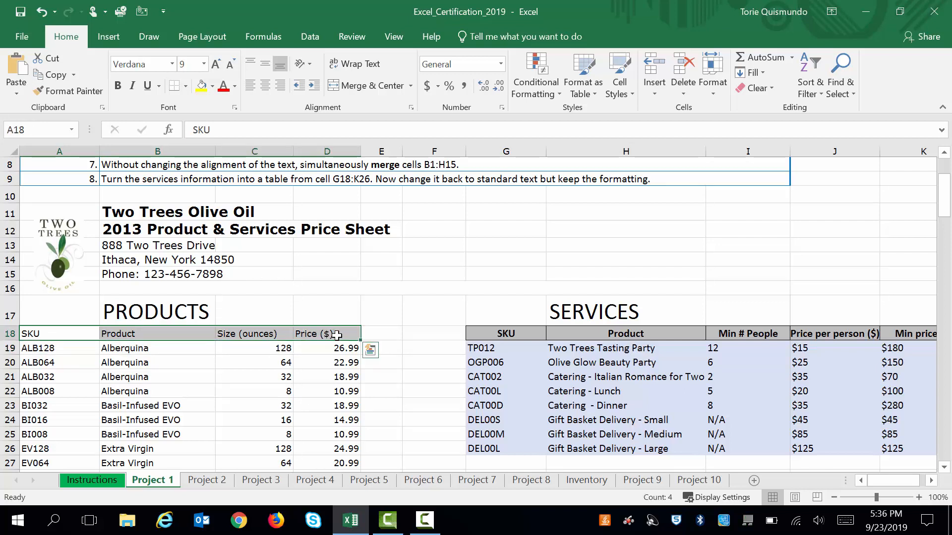
{"action": "key", "text": "ctrl+shift+Down"}
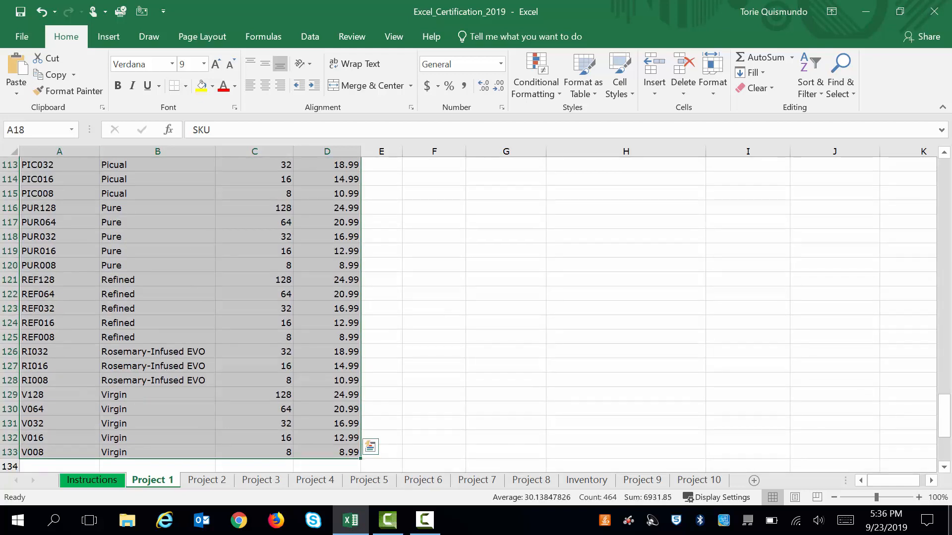
{"action": "left_click_drag", "start_coordinate": [945, 419], "coordinate": [922, 200]}
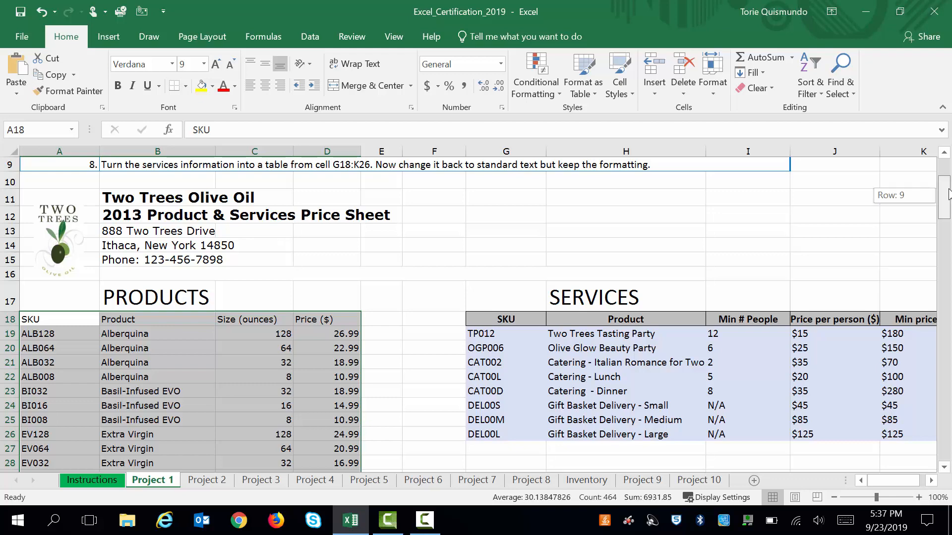
{"action": "left_click_drag", "start_coordinate": [948, 198], "coordinate": [949, 179]}
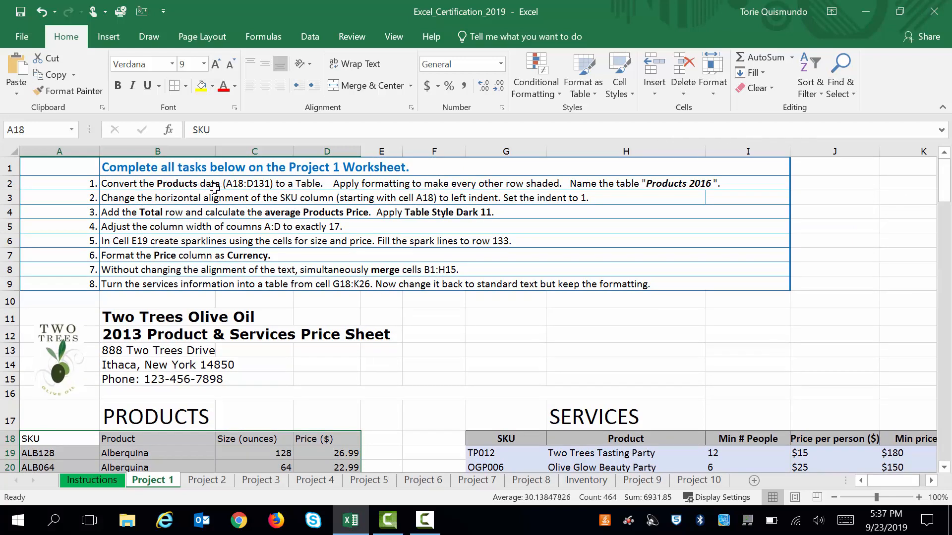
{"action": "left_click", "coordinate": [113, 40]}
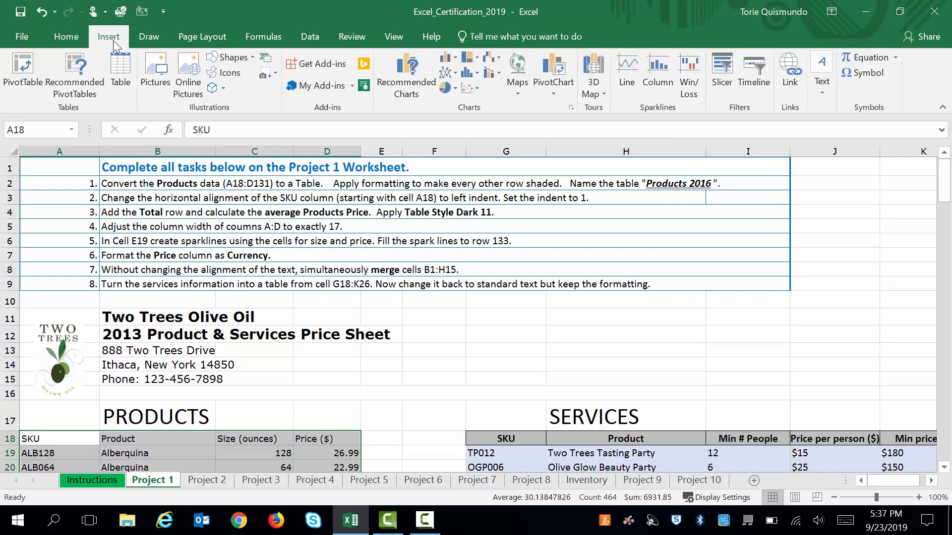
{"action": "left_click", "coordinate": [120, 68]}
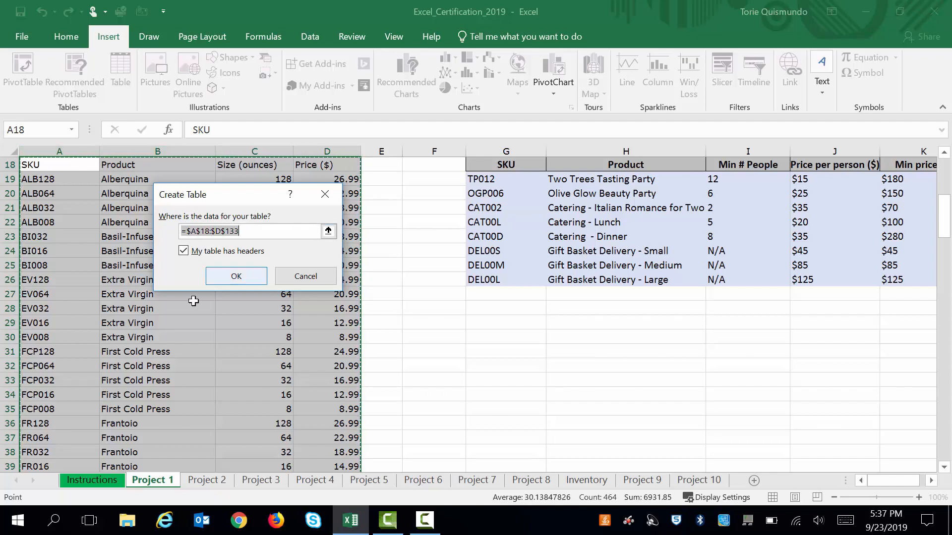
{"action": "left_click", "coordinate": [233, 277]}
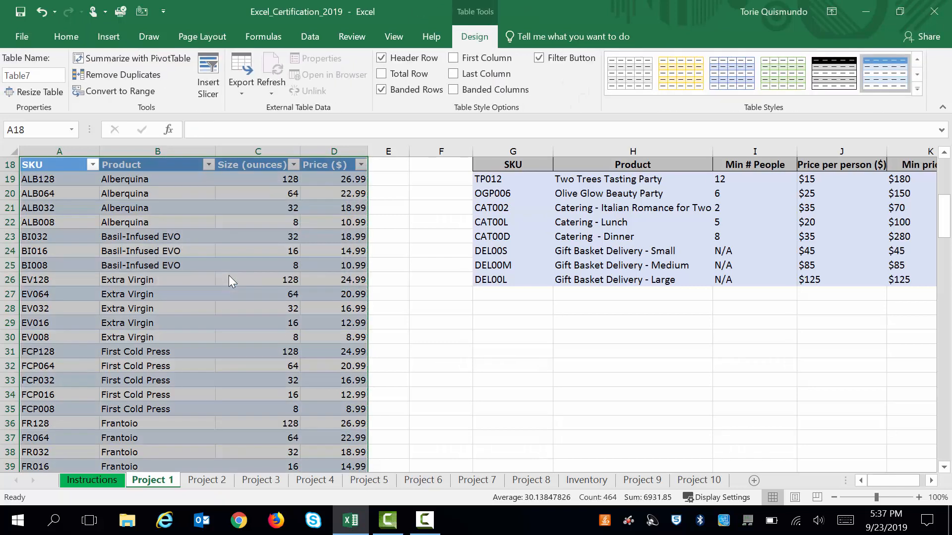
Toggle the Products table's banded rows off and back on to compare the alternate-row shading.
{"action": "left_click_drag", "start_coordinate": [945, 238], "coordinate": [946, 193]}
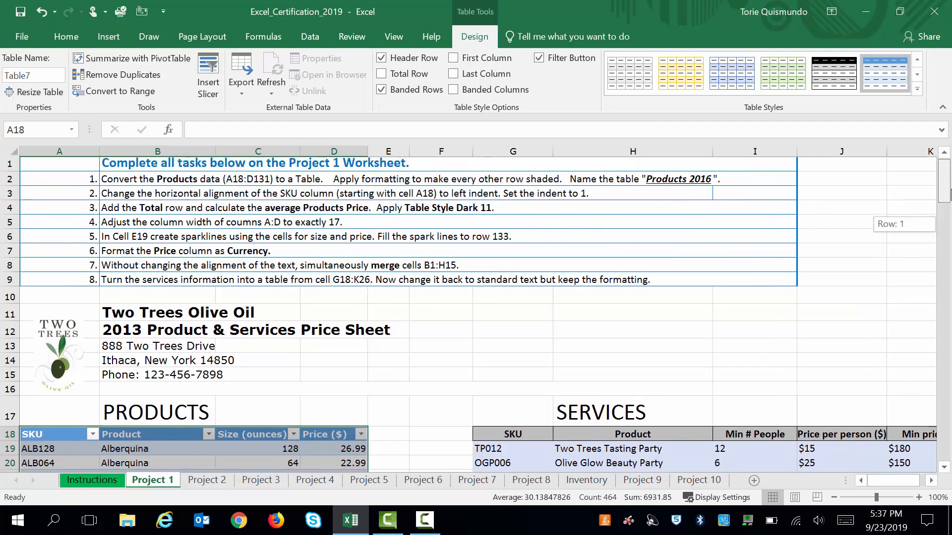
{"action": "left_click_drag", "start_coordinate": [946, 194], "coordinate": [946, 203]}
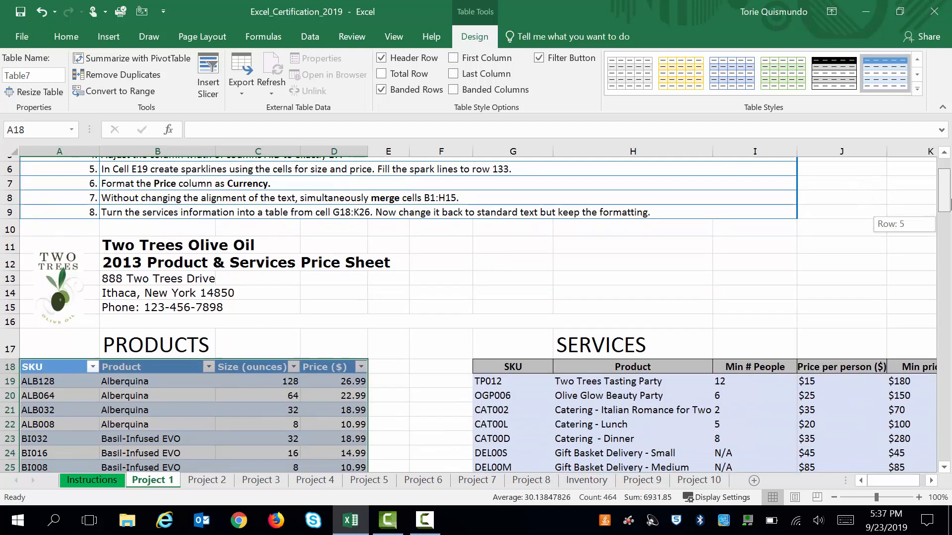
{"action": "left_click", "coordinate": [253, 380]}
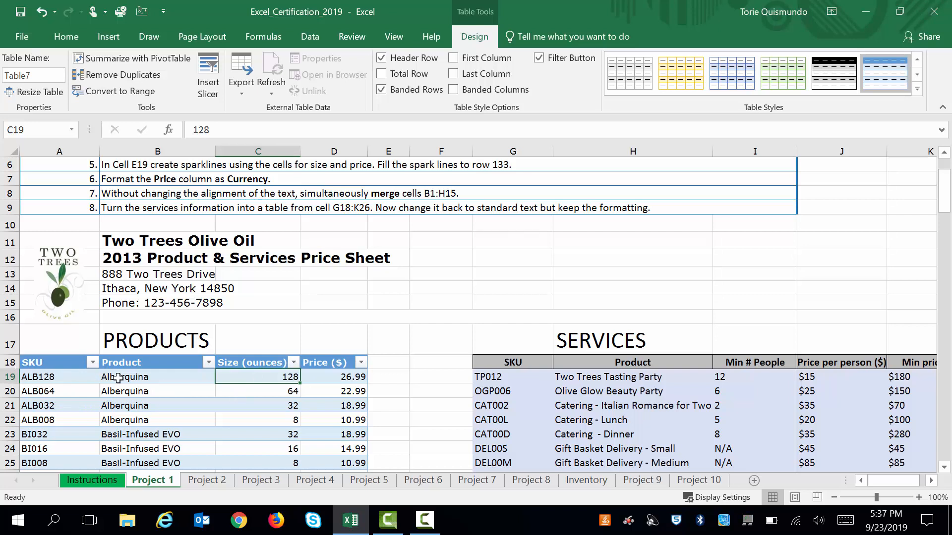
{"action": "left_click", "coordinate": [382, 92]}
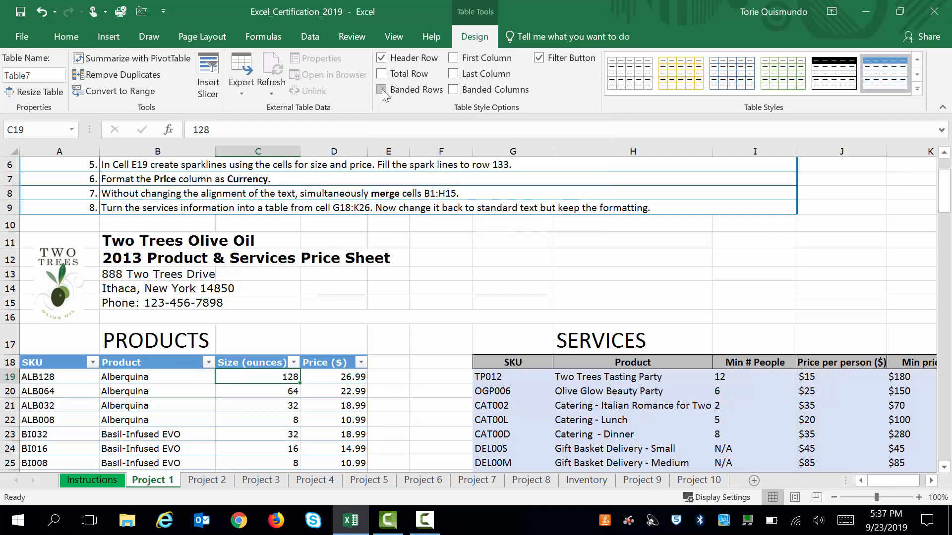
{"action": "left_click", "coordinate": [382, 92]}
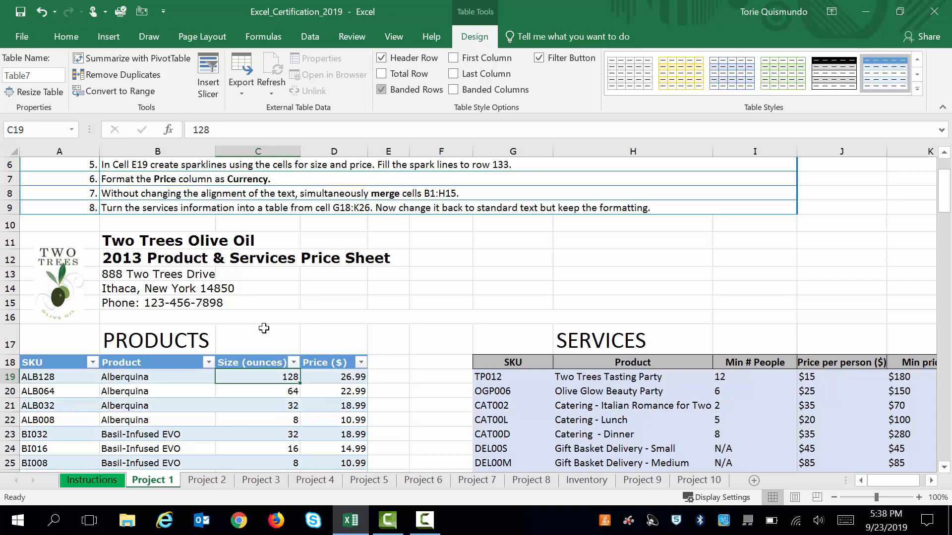
{"action": "left_click", "coordinate": [236, 422]}
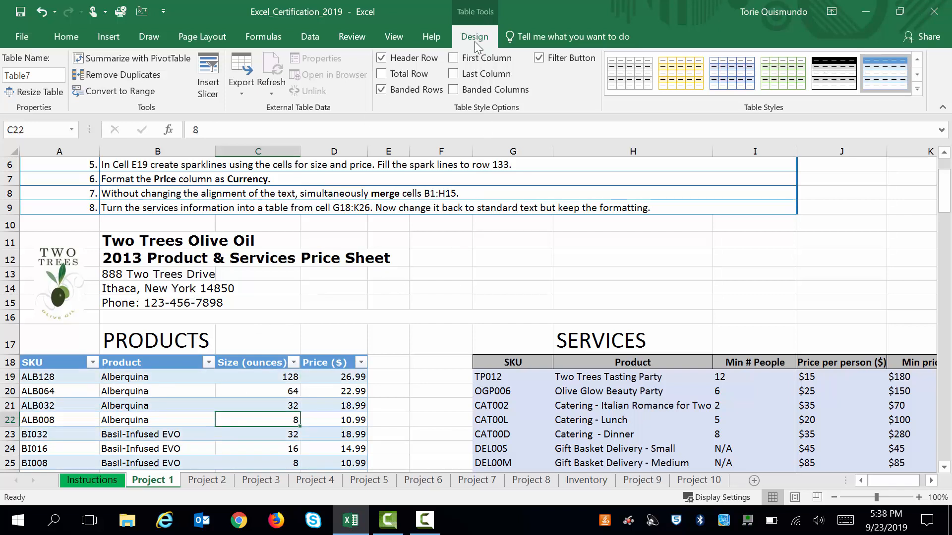
{"action": "left_click", "coordinate": [382, 92]}
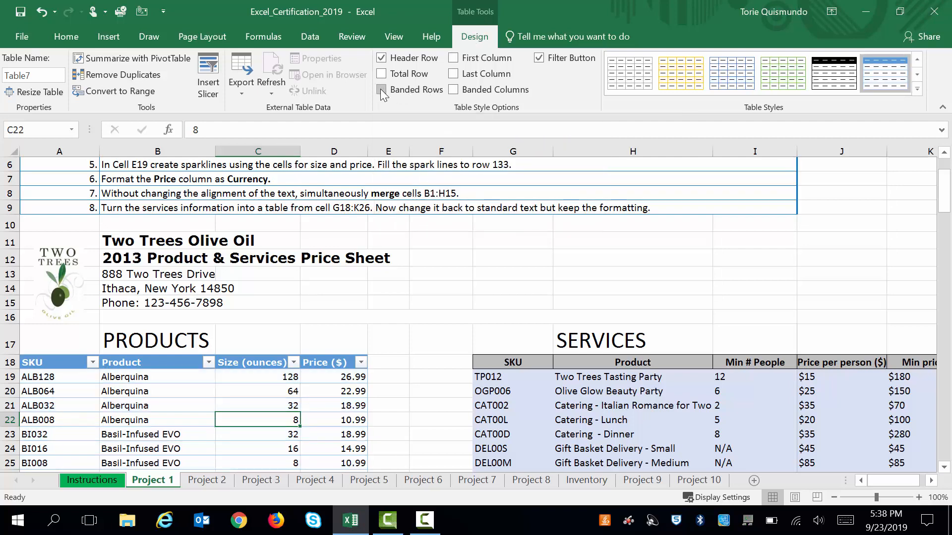
{"action": "left_click", "coordinate": [380, 90]}
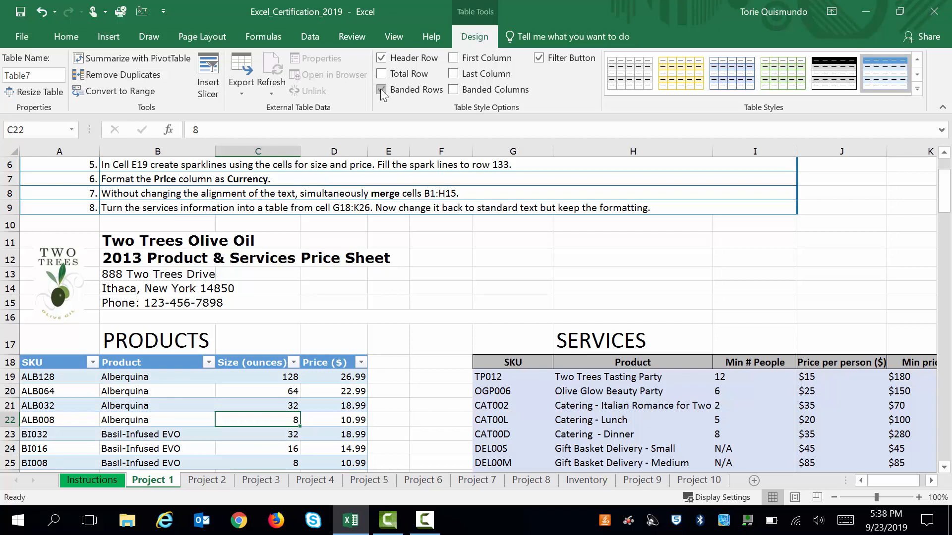
{"action": "left_click", "coordinate": [380, 90]}
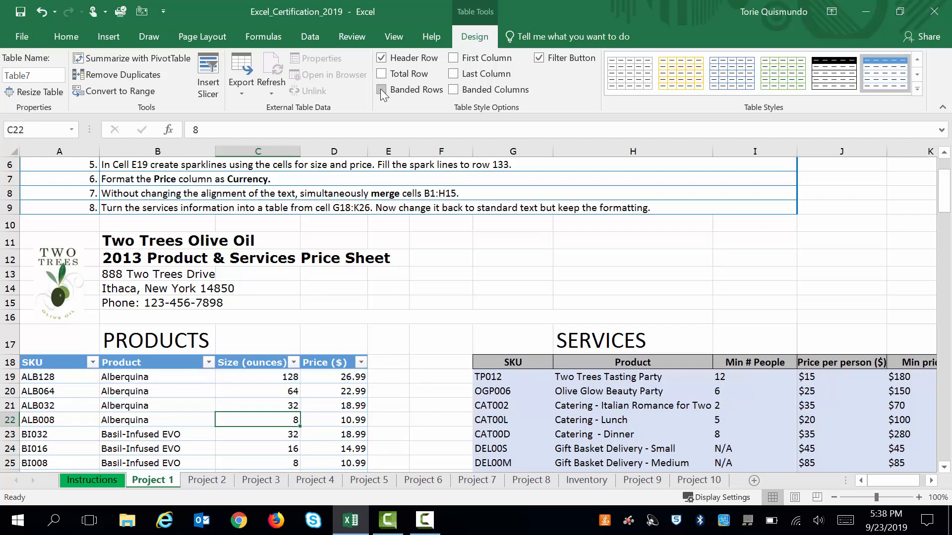
{"action": "left_click", "coordinate": [381, 90]}
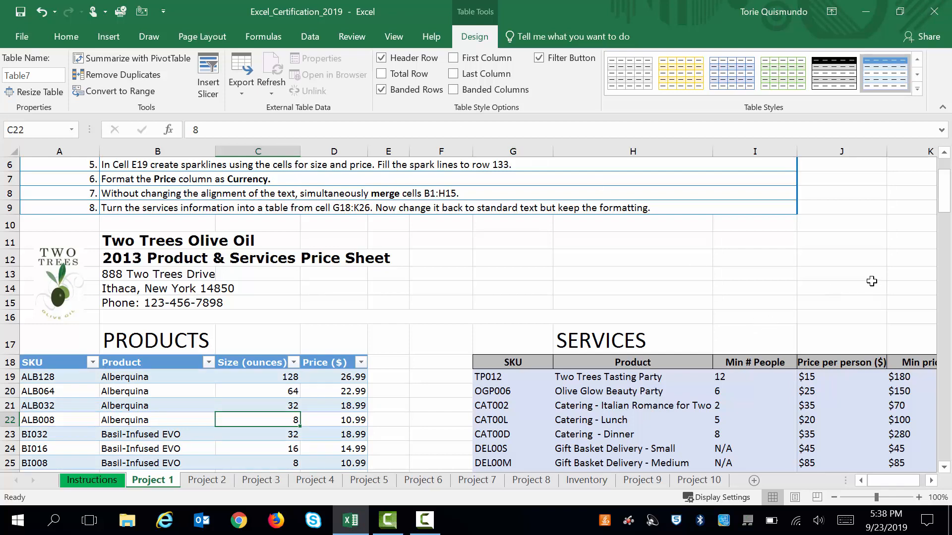
Try to rename the Products table as "Products 2016".
{"action": "left_click_drag", "start_coordinate": [944, 211], "coordinate": [945, 195]}
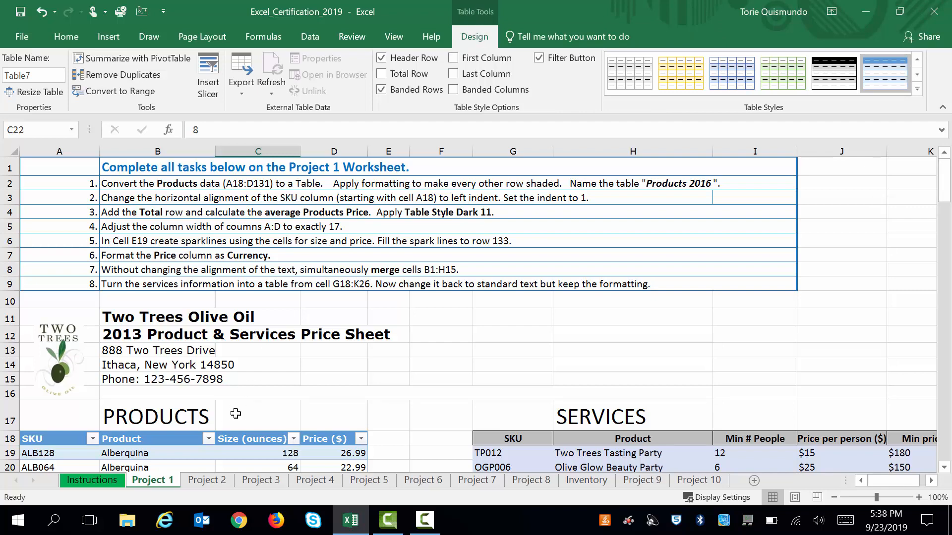
{"action": "left_click", "coordinate": [389, 379]}
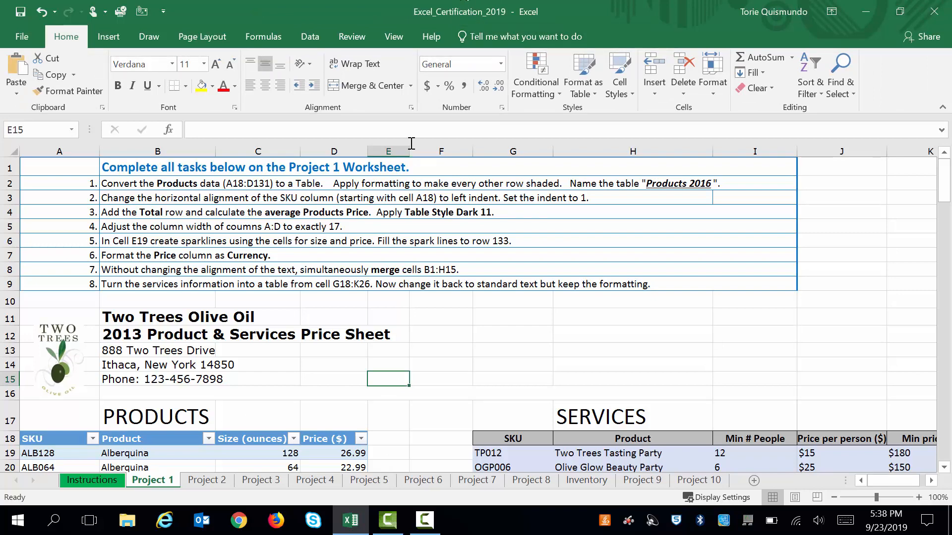
{"action": "left_click", "coordinate": [158, 453]}
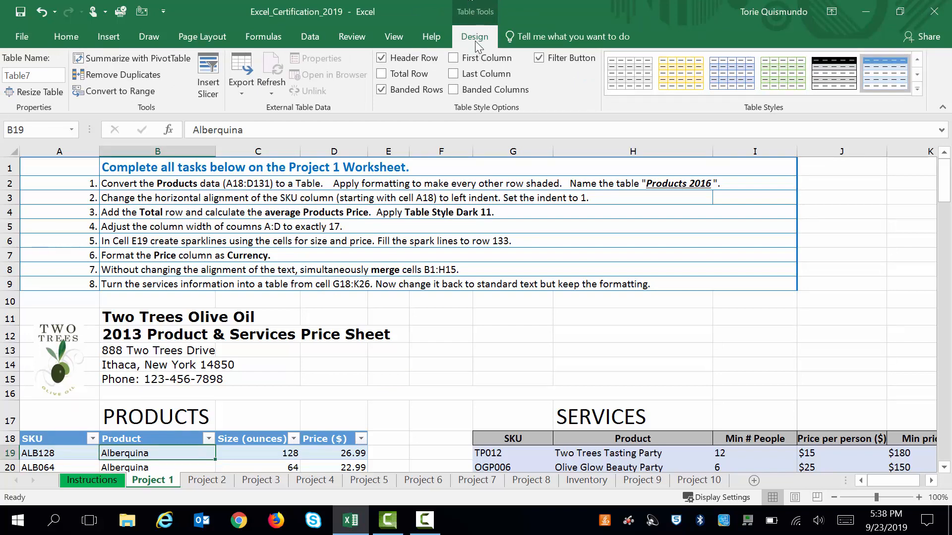
{"action": "left_click", "coordinate": [45, 77]}
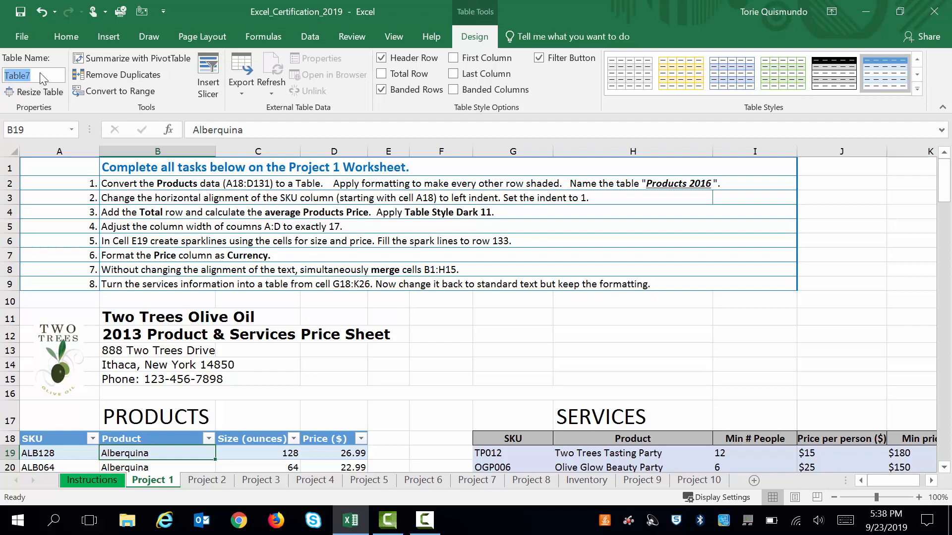
{"action": "type", "text": "Products2016"}
{"action": "key", "text": "Return"}
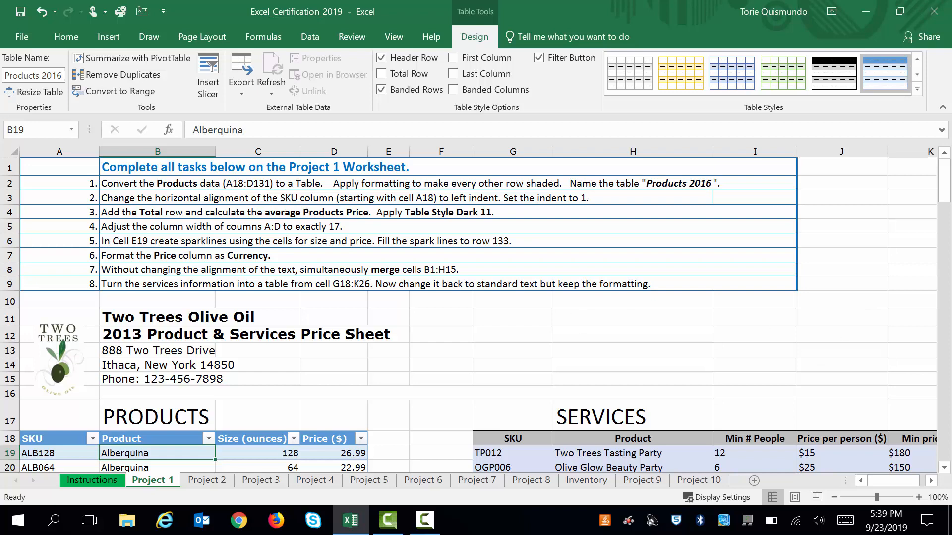
{"action": "key", "text": "Return"}
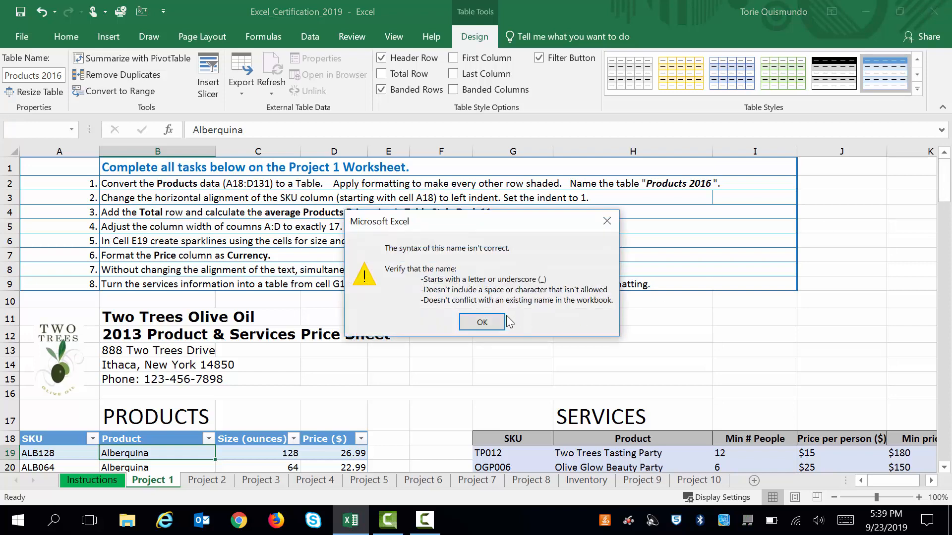
{"action": "left_click", "coordinate": [482, 322]}
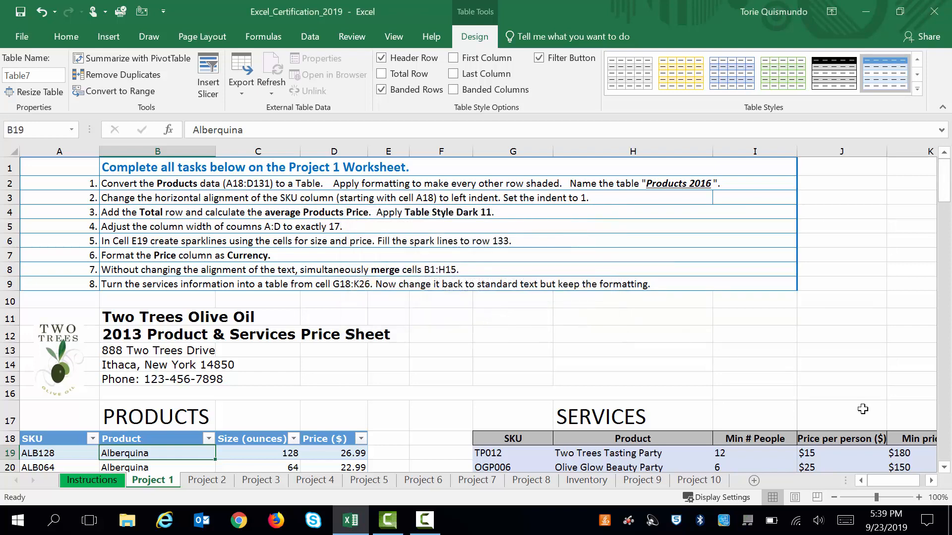
Set the SKU column from A18 down through row 133 to Left (Indent) horizontal alignment with an indent of 1.
{"action": "left_click_drag", "start_coordinate": [946, 191], "coordinate": [946, 207]}
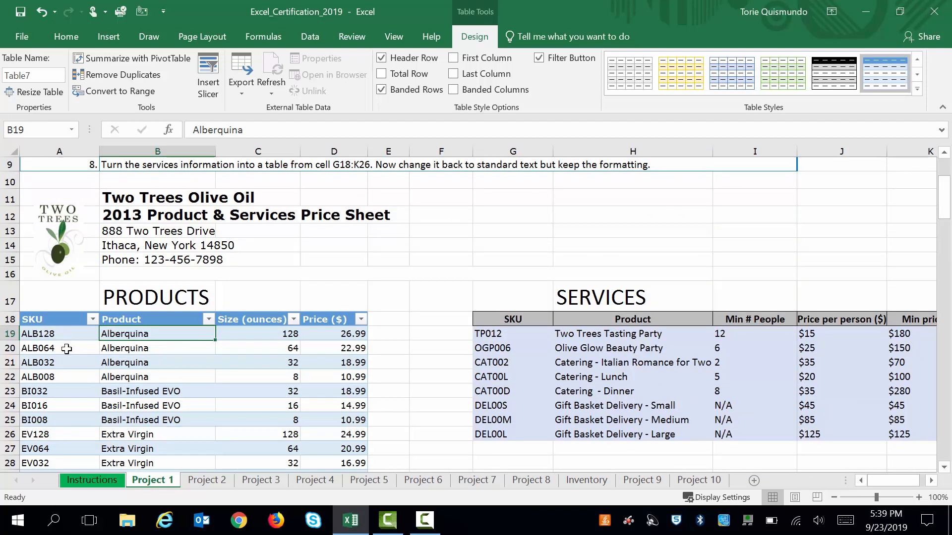
{"action": "left_click", "coordinate": [47, 321]}
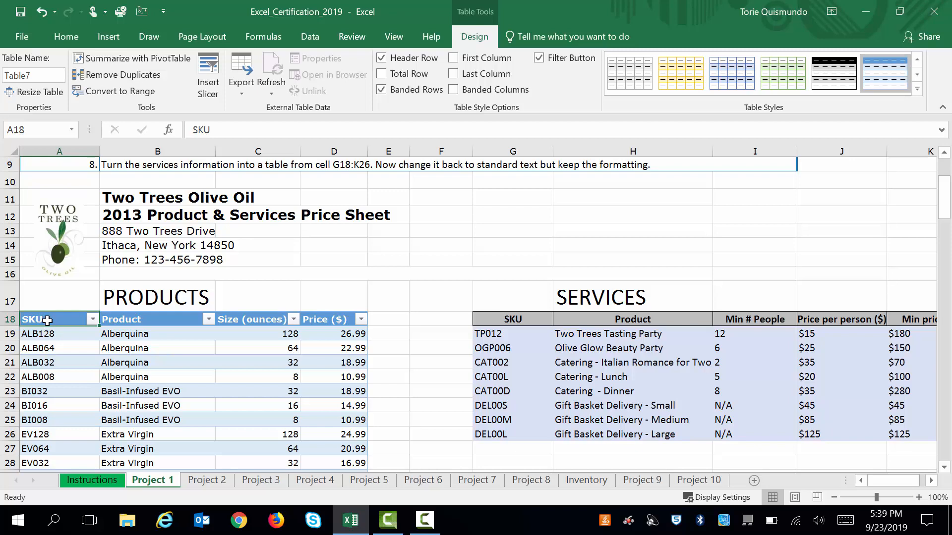
{"action": "key", "text": "ctrl+shift+Down"}
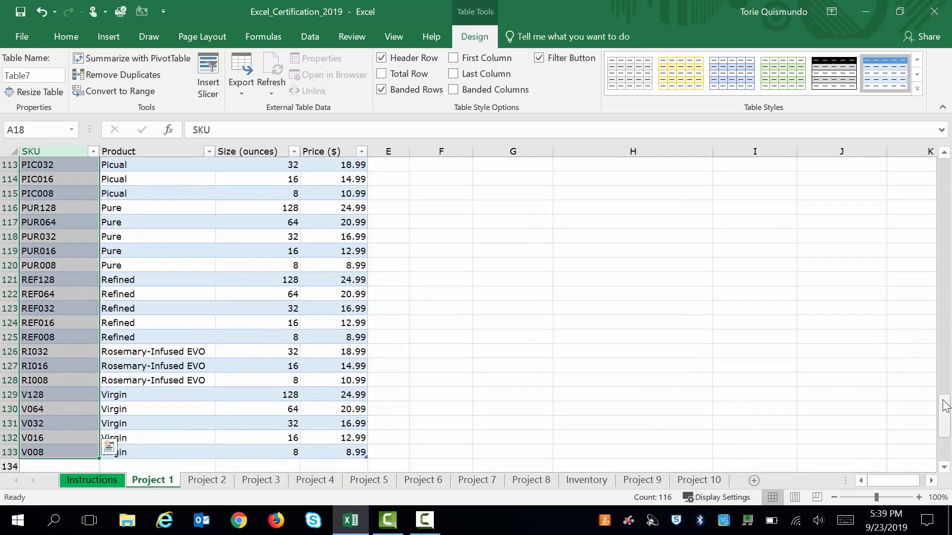
{"action": "left_click_drag", "start_coordinate": [944, 402], "coordinate": [944, 168]}
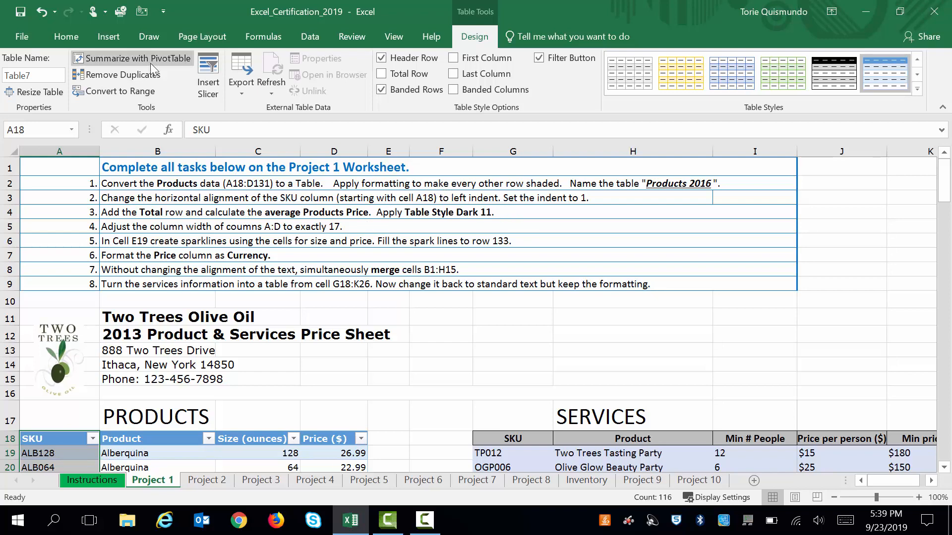
{"action": "left_click", "coordinate": [65, 38]}
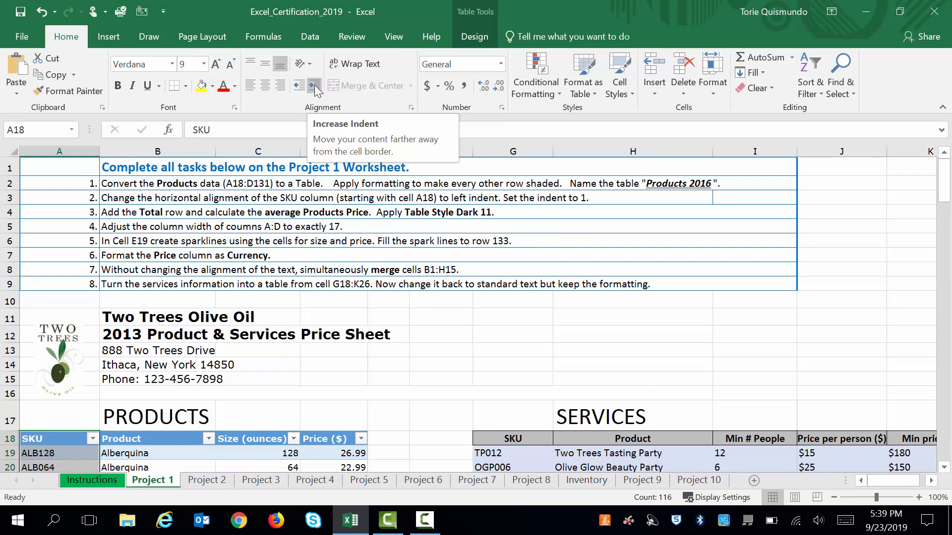
{"action": "left_click", "coordinate": [411, 108]}
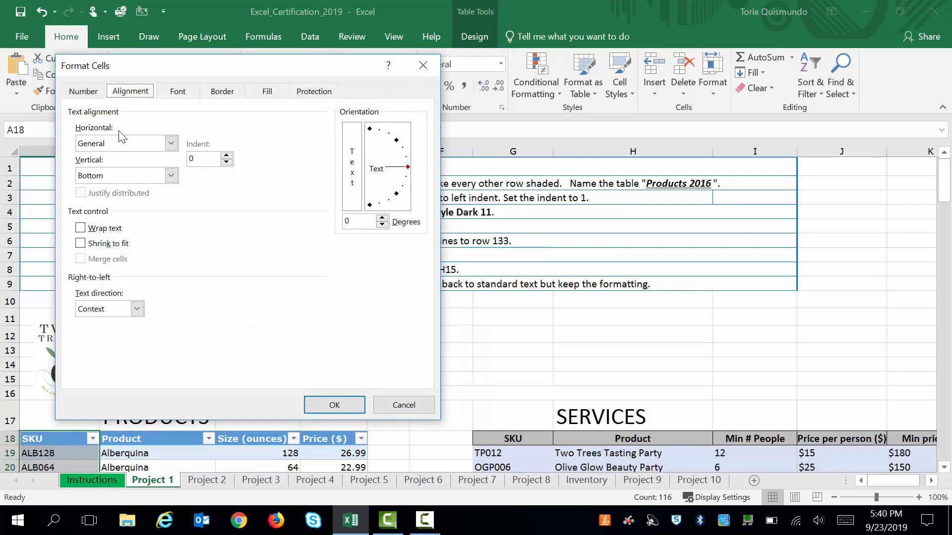
{"action": "left_click", "coordinate": [171, 143]}
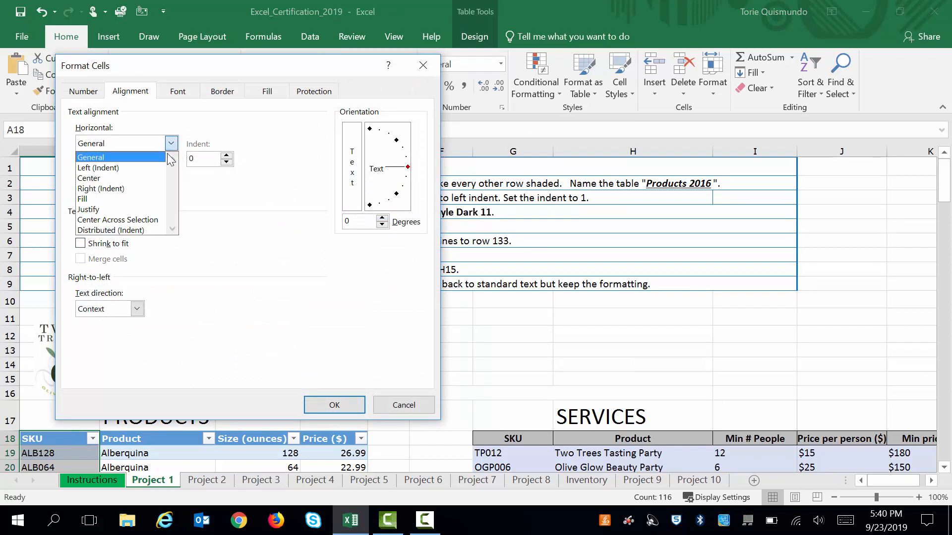
{"action": "left_click", "coordinate": [157, 167]}
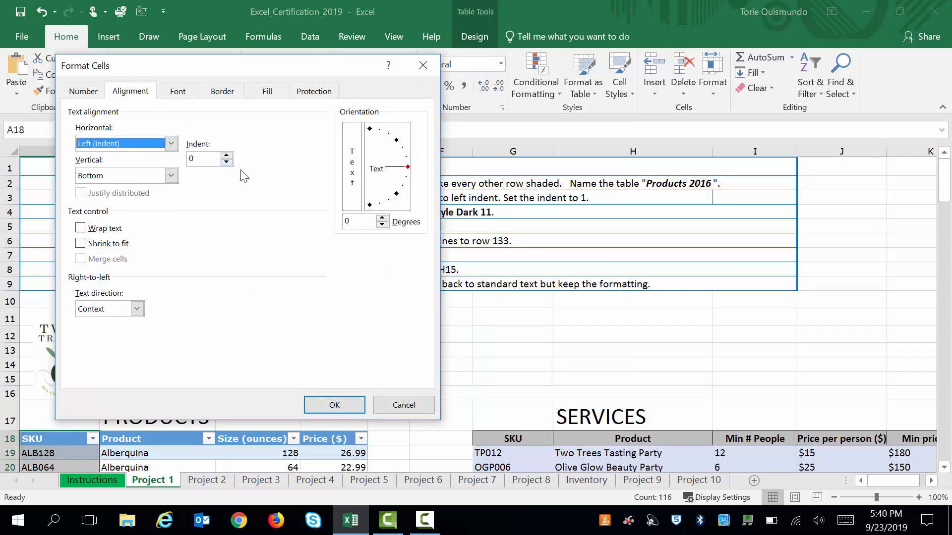
{"action": "left_click", "coordinate": [227, 155]}
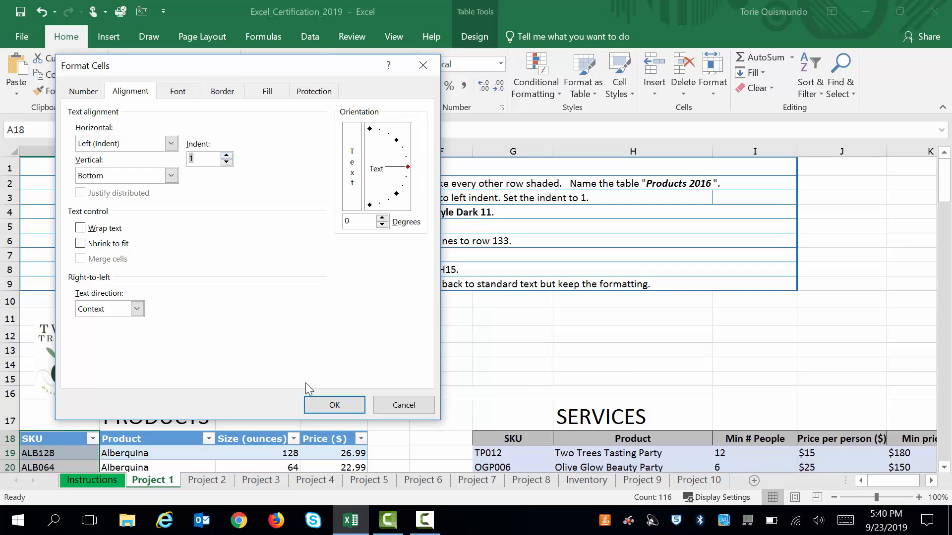
{"action": "left_click", "coordinate": [331, 404]}
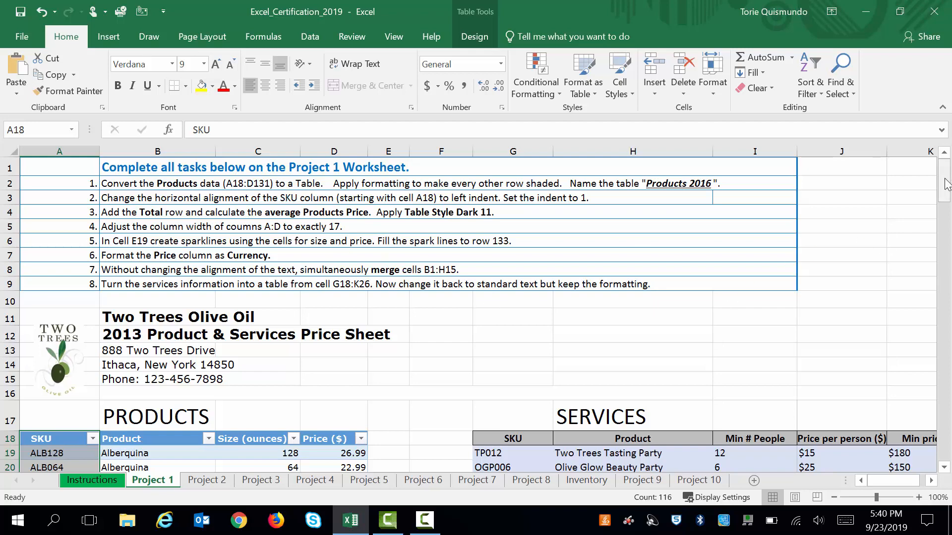
Add a Total row to the Products table and select its Price cell, D134.
{"action": "left_click_drag", "start_coordinate": [946, 184], "coordinate": [937, 429]}
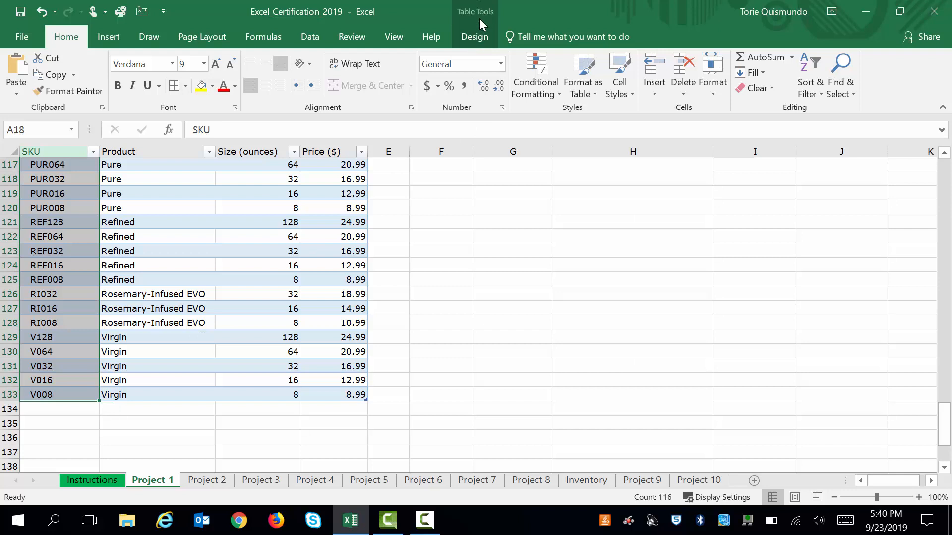
{"action": "left_click", "coordinate": [478, 38]}
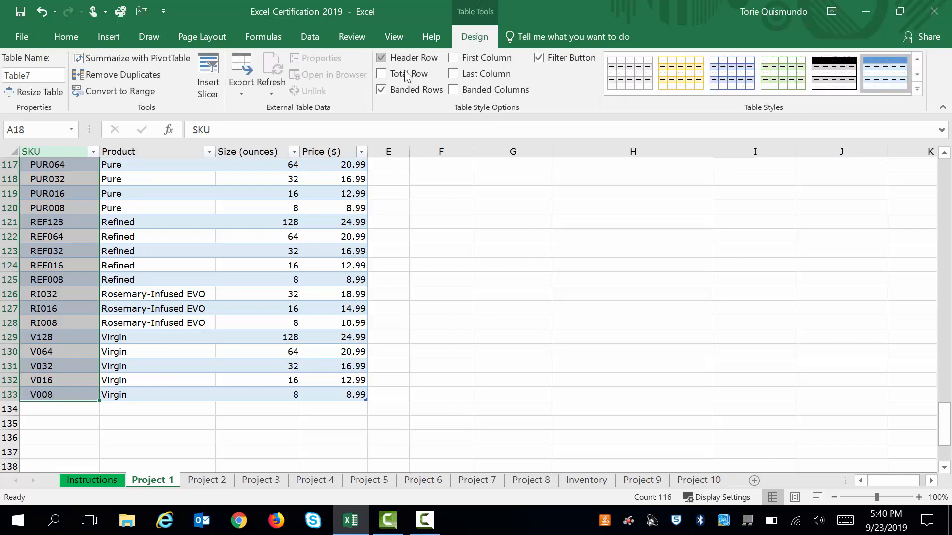
{"action": "left_click", "coordinate": [380, 73]}
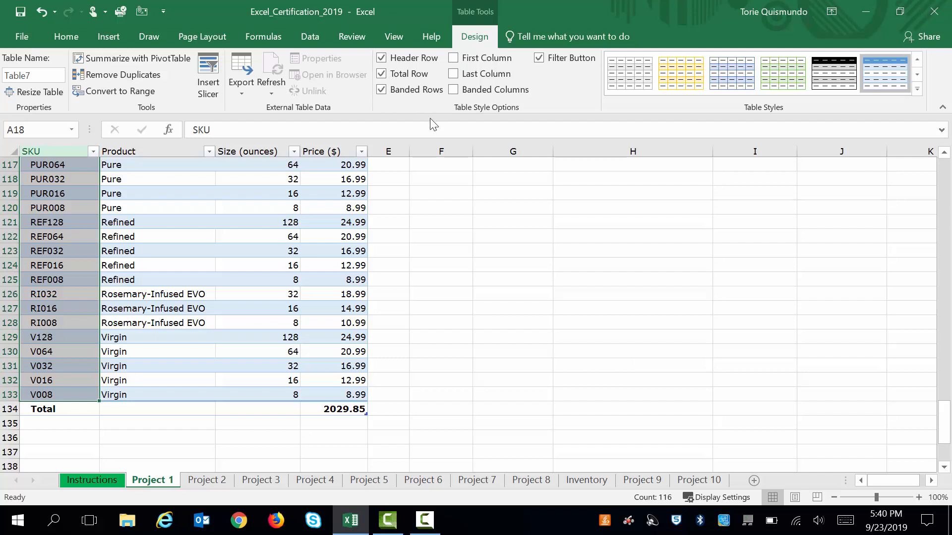
{"action": "left_click", "coordinate": [347, 410]}
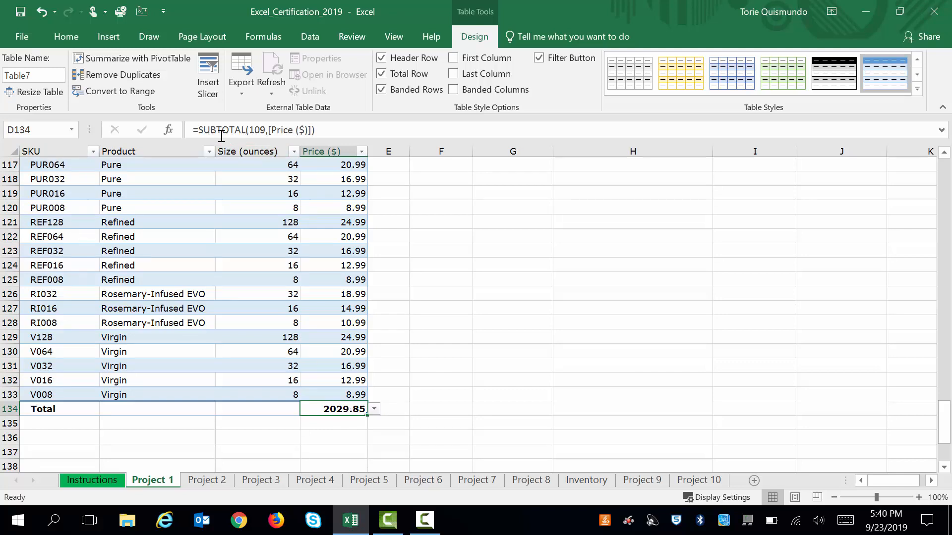
Change the Total row calculation for the Price column to Average.
{"action": "left_click_drag", "start_coordinate": [944, 423], "coordinate": [949, 183]}
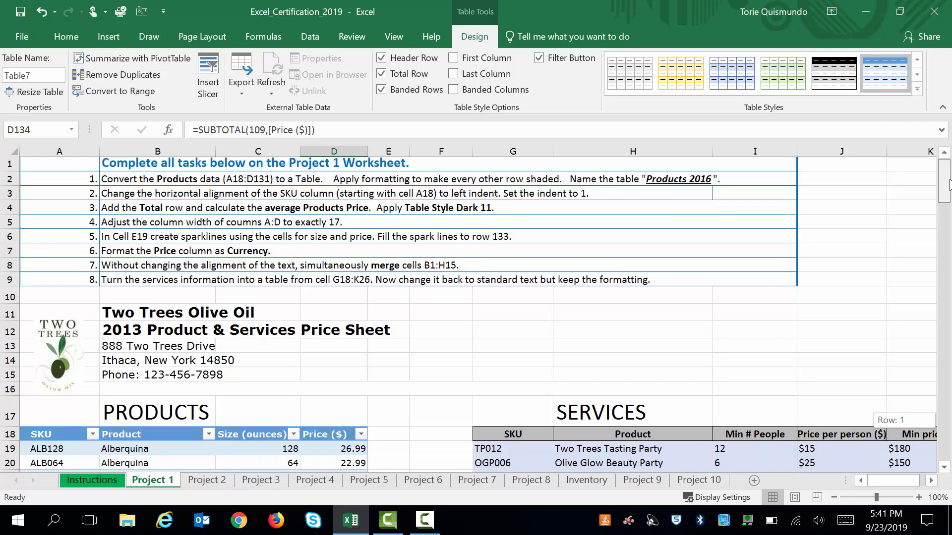
{"action": "left_click_drag", "start_coordinate": [949, 183], "coordinate": [937, 453]}
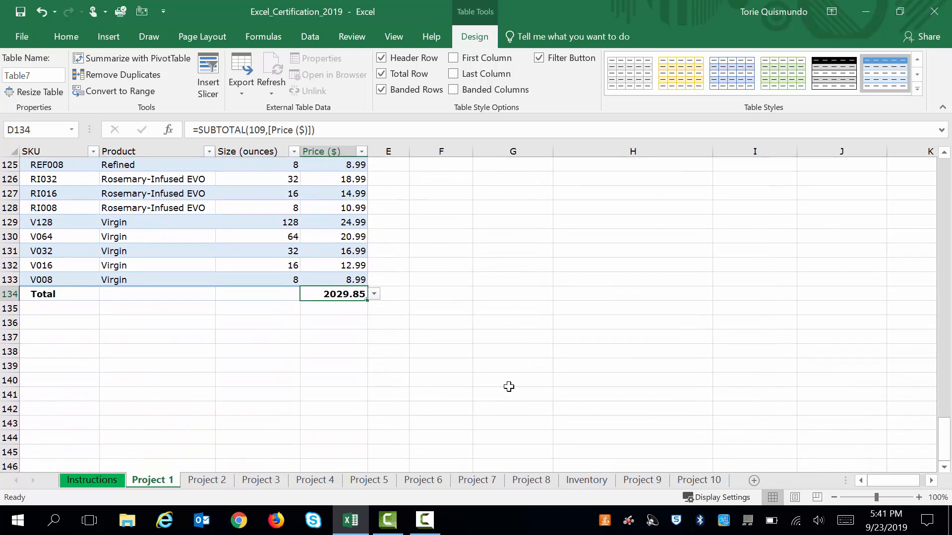
{"action": "left_click", "coordinate": [374, 295]}
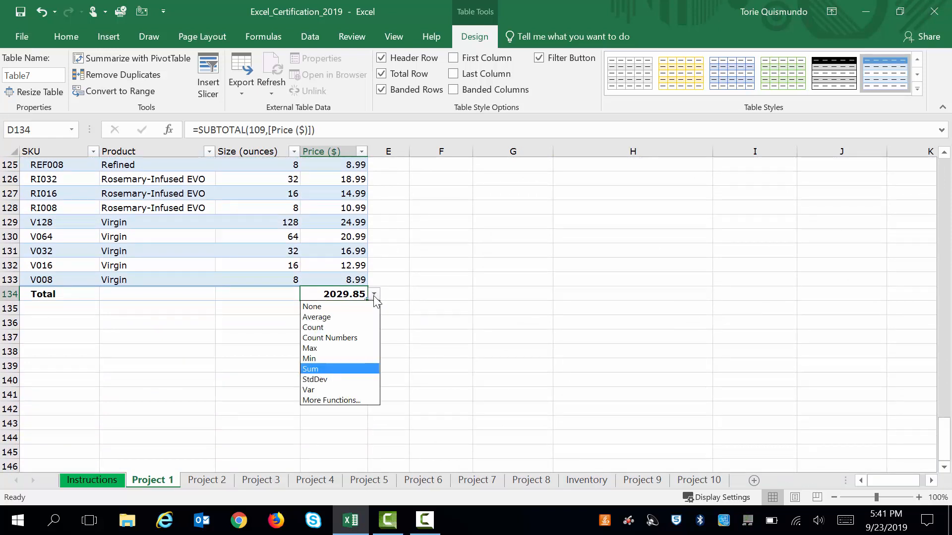
{"action": "left_click", "coordinate": [343, 317]}
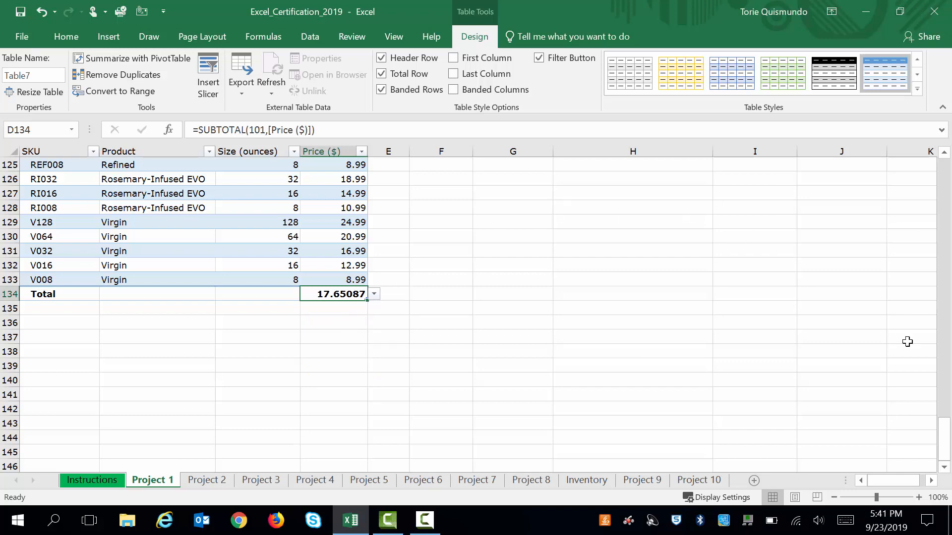
Apply the dark blue style from the Dark group of table styles to the Products table and review its rows.
{"action": "left_click_drag", "start_coordinate": [948, 442], "coordinate": [930, 191]}
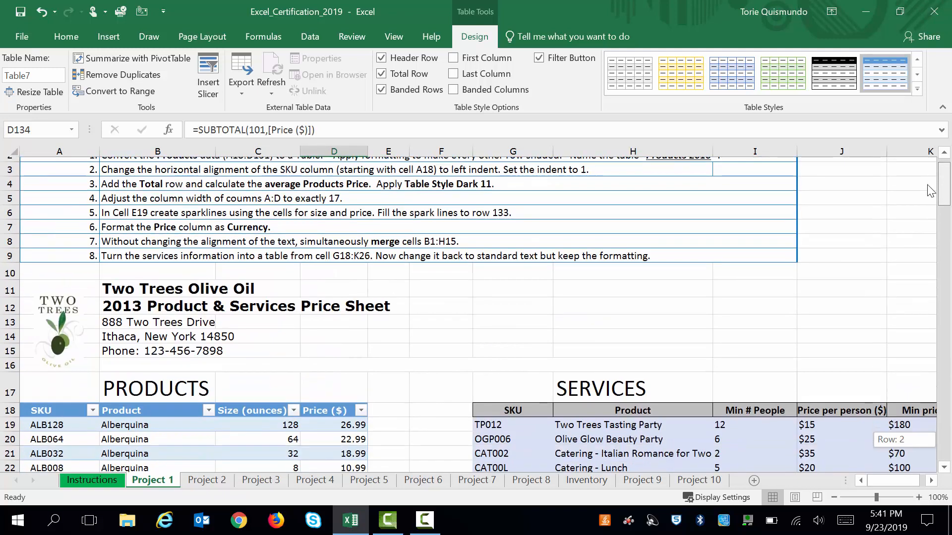
{"action": "left_click_drag", "start_coordinate": [929, 191], "coordinate": [930, 194]}
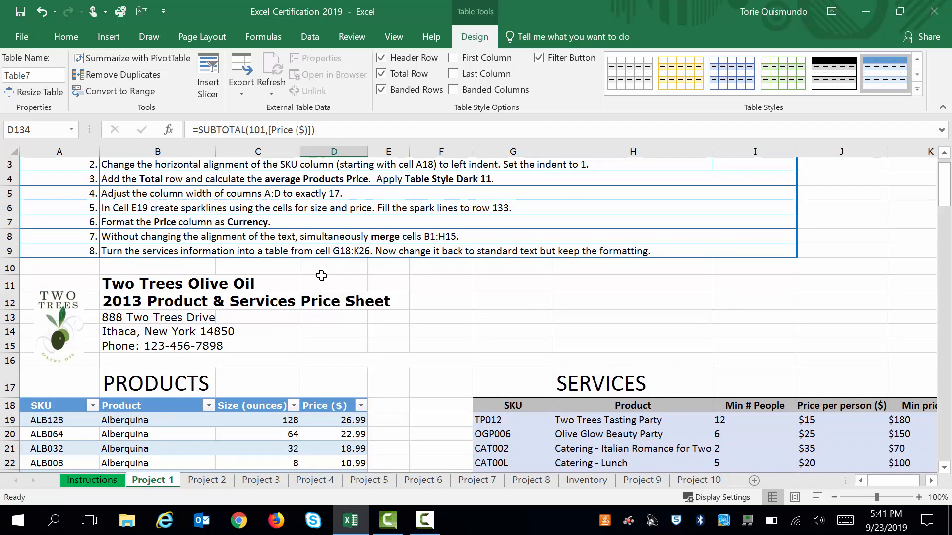
{"action": "left_click", "coordinate": [173, 409]}
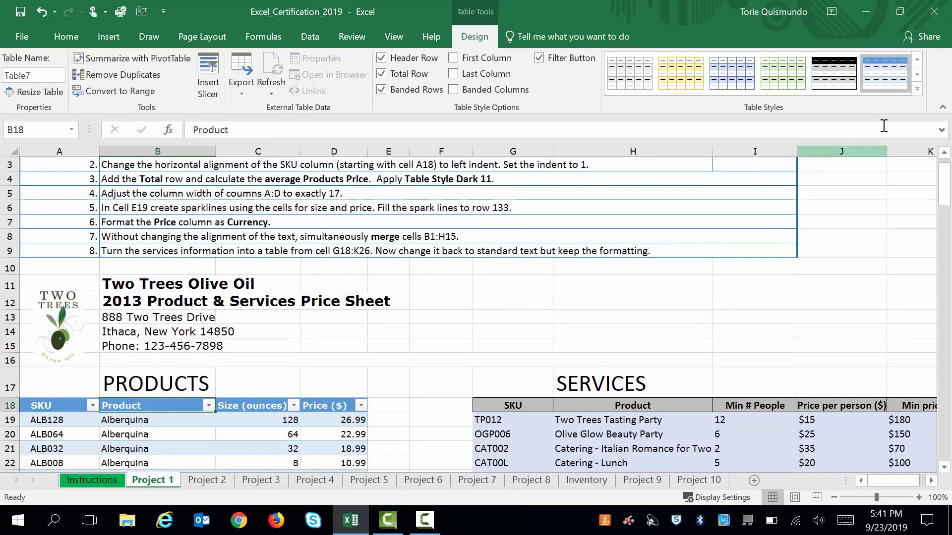
{"action": "left_click", "coordinate": [919, 92]}
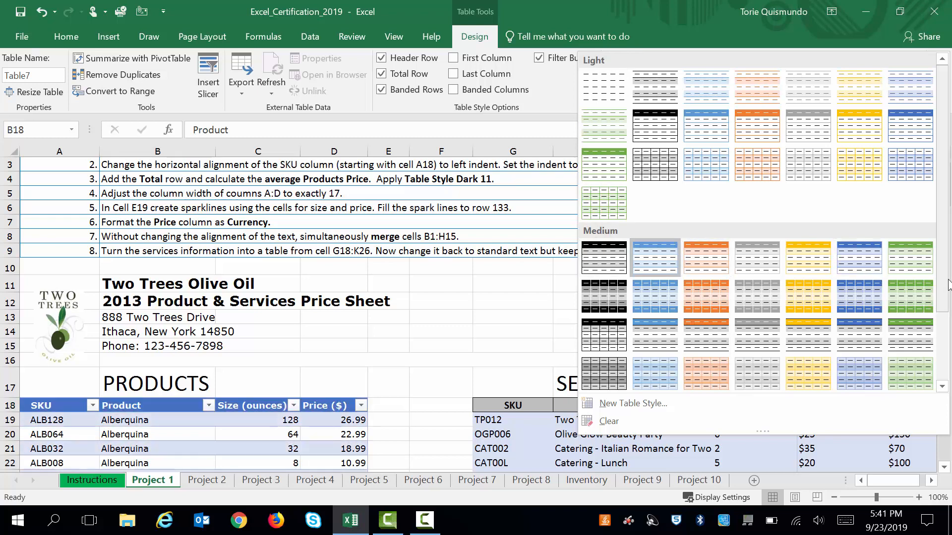
{"action": "left_click_drag", "start_coordinate": [940, 312], "coordinate": [940, 375]}
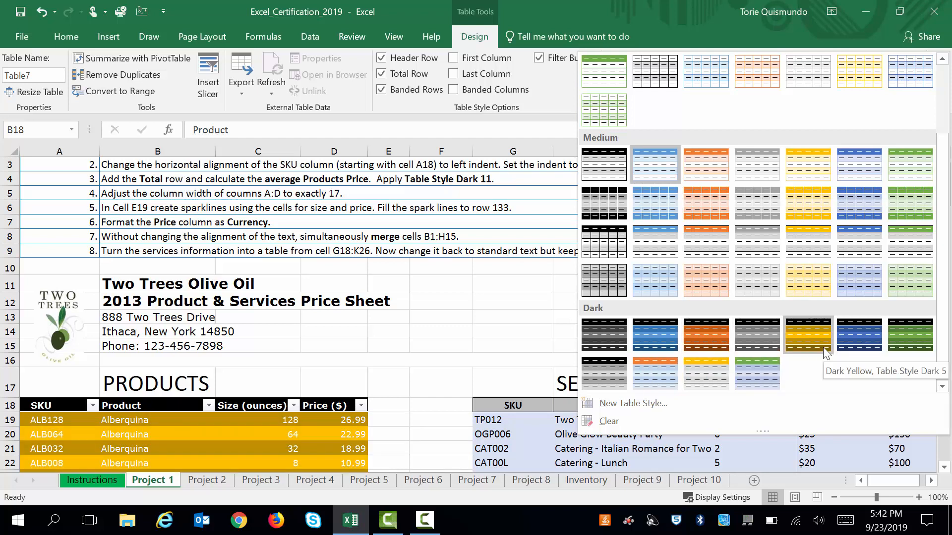
{"action": "left_click", "coordinate": [855, 341]}
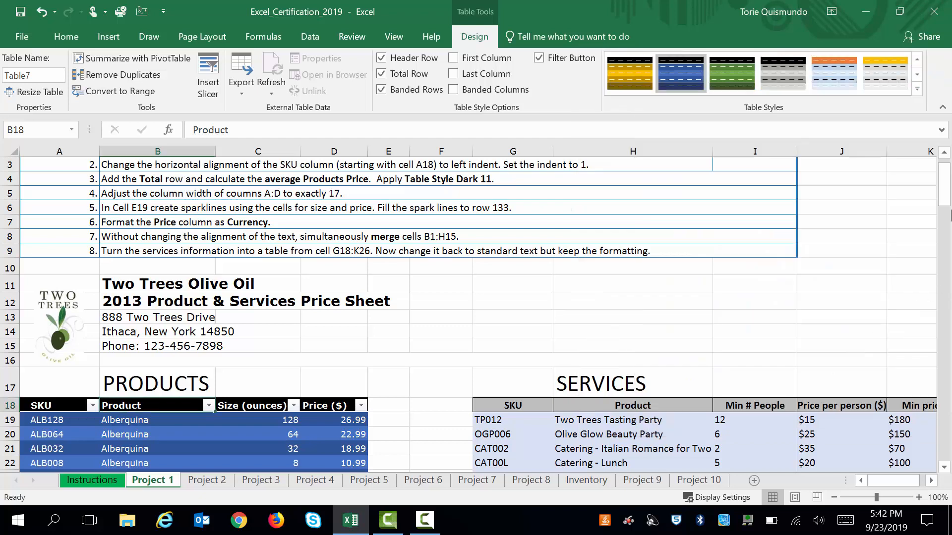
{"action": "left_click_drag", "start_coordinate": [947, 209], "coordinate": [944, 238]}
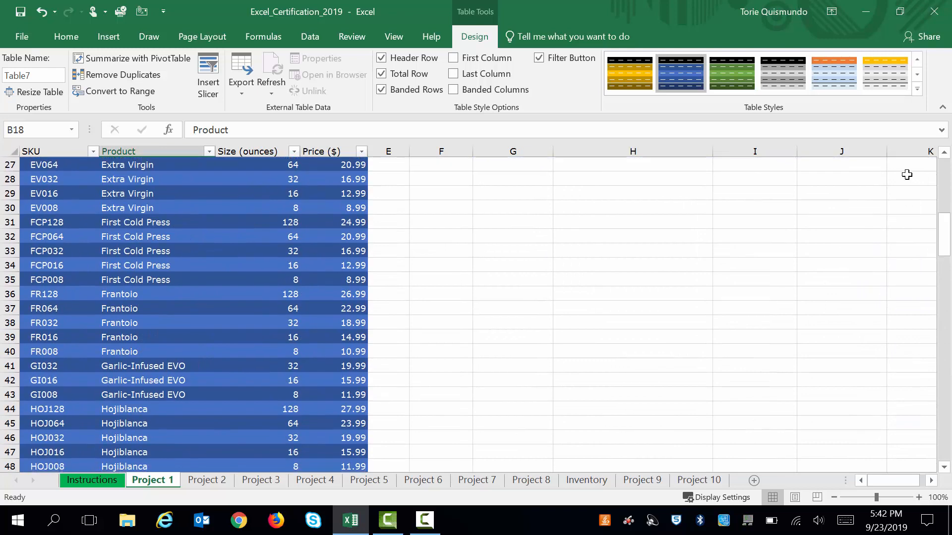
Apply the Green, Table Style Dark 11 style to the Products table.
{"action": "left_click", "coordinate": [916, 89]}
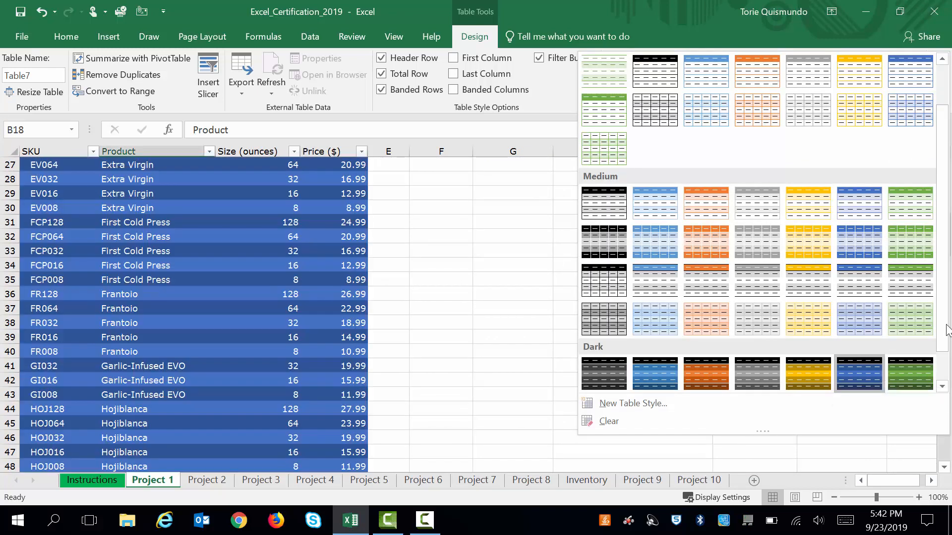
{"action": "scroll", "coordinate": [945, 331], "scroll_direction": "down", "scroll_amount": 1}
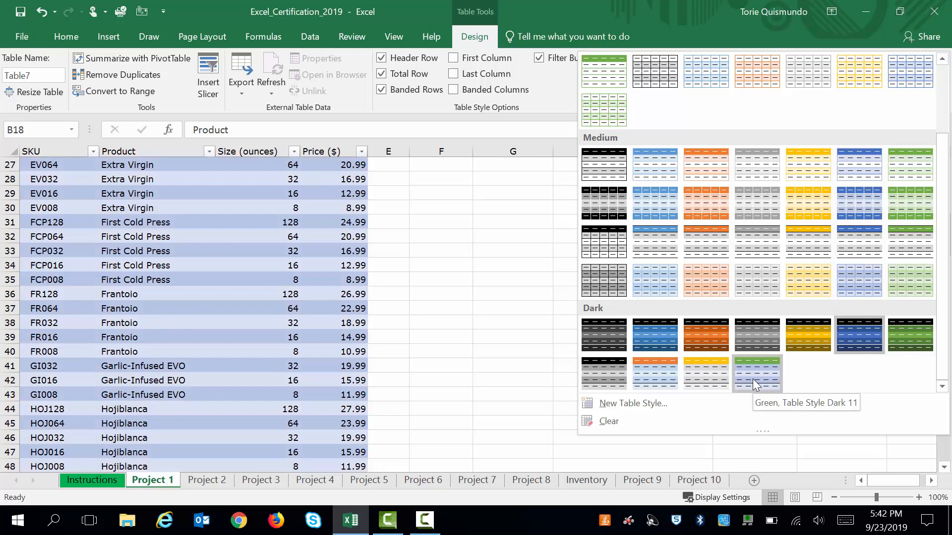
{"action": "left_click", "coordinate": [752, 379]}
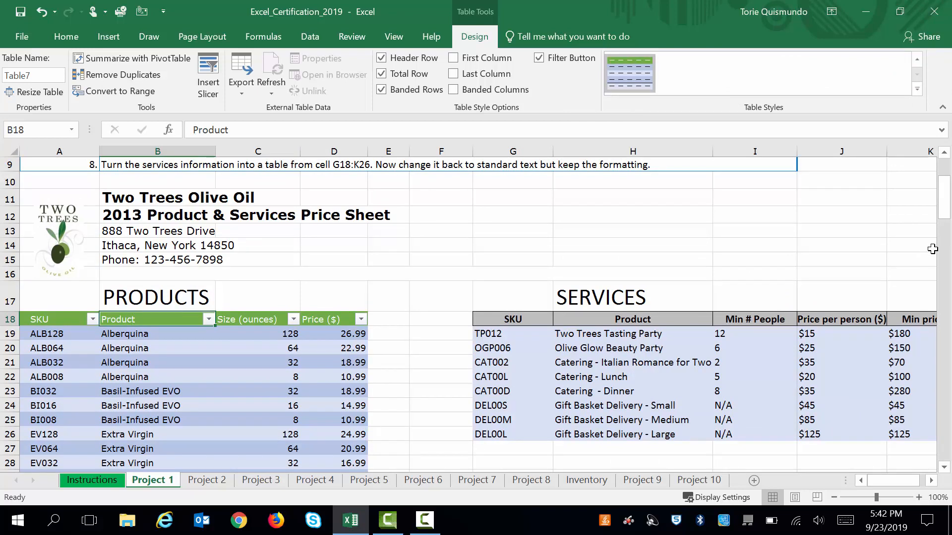
Set the width of columns A through D to exactly 17, then deselect the columns.
{"action": "left_click_drag", "start_coordinate": [947, 222], "coordinate": [947, 192]}
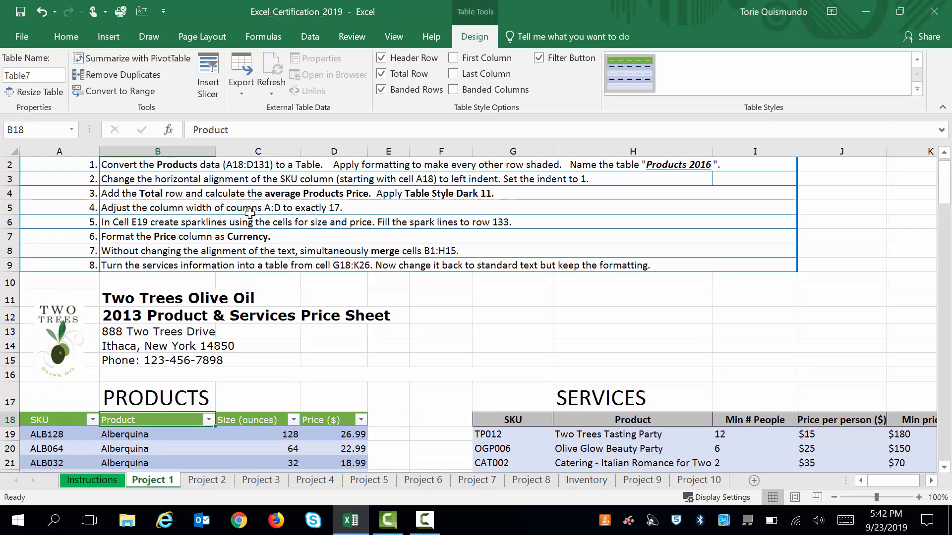
{"action": "left_click", "coordinate": [57, 151]}
{"action": "left_click_drag", "start_coordinate": [58, 151], "coordinate": [342, 138]}
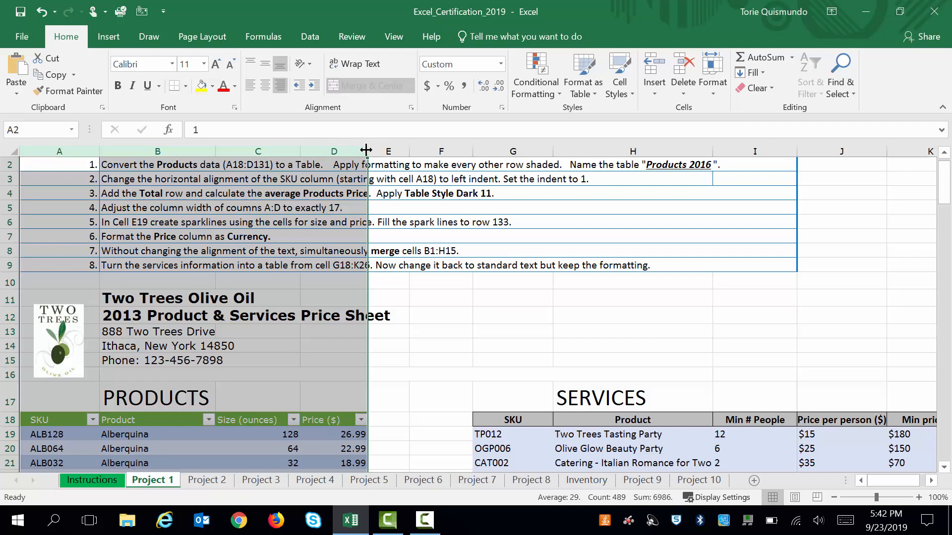
{"action": "left_click_drag", "start_coordinate": [366, 151], "coordinate": [373, 151]}
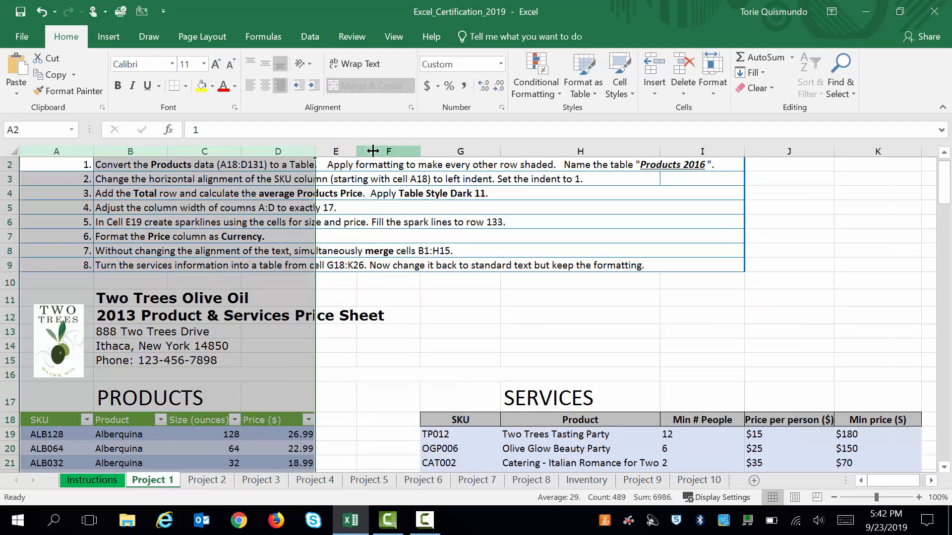
{"action": "left_click", "coordinate": [722, 88]}
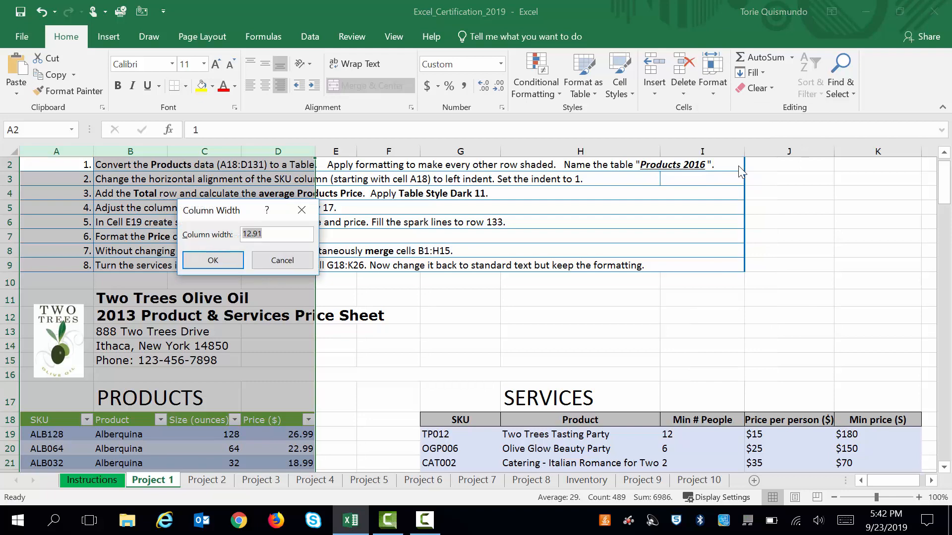
{"action": "key", "text": "BackSpace"}
{"action": "type", "text": "17"}
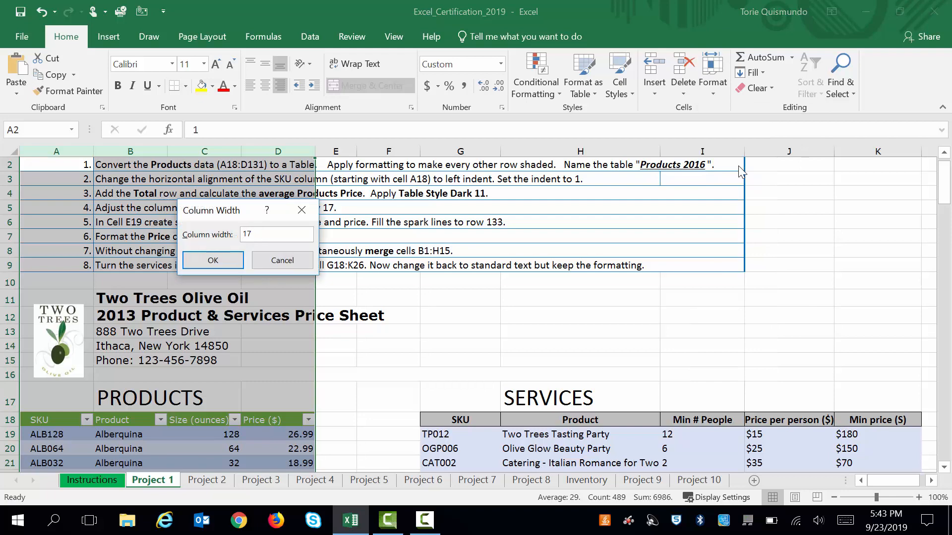
{"action": "left_click", "coordinate": [212, 260]}
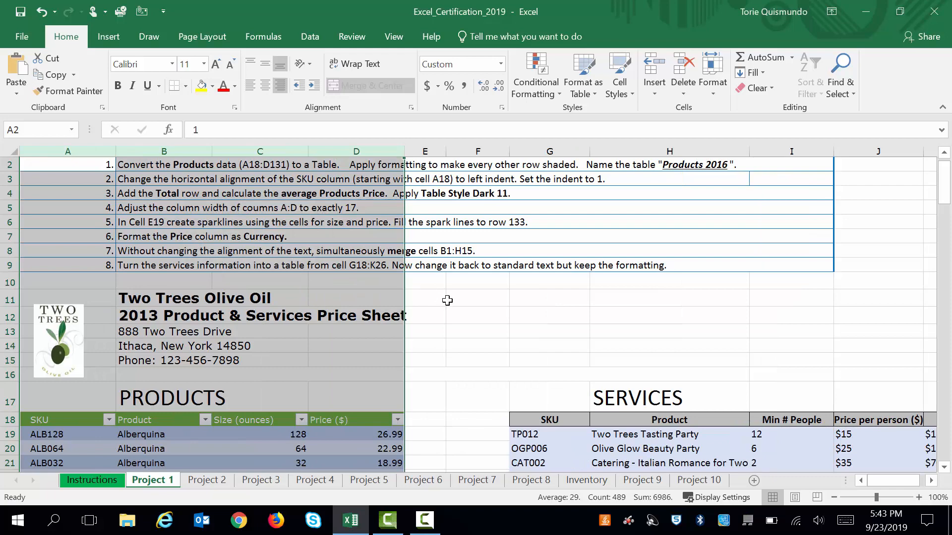
{"action": "left_click", "coordinate": [496, 224]}
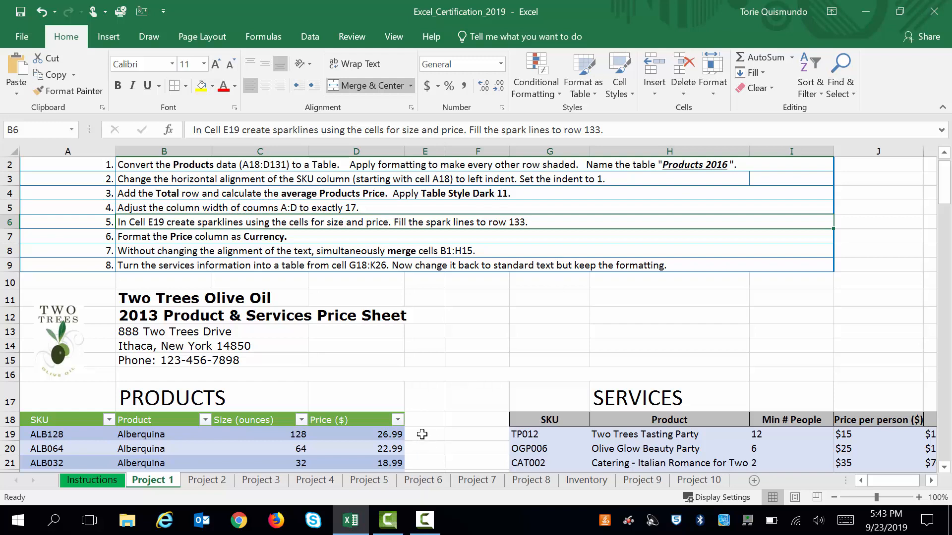
Create a line sparkline in cell E19 from the size and price data range C19:D19.
{"action": "left_click", "coordinate": [421, 434]}
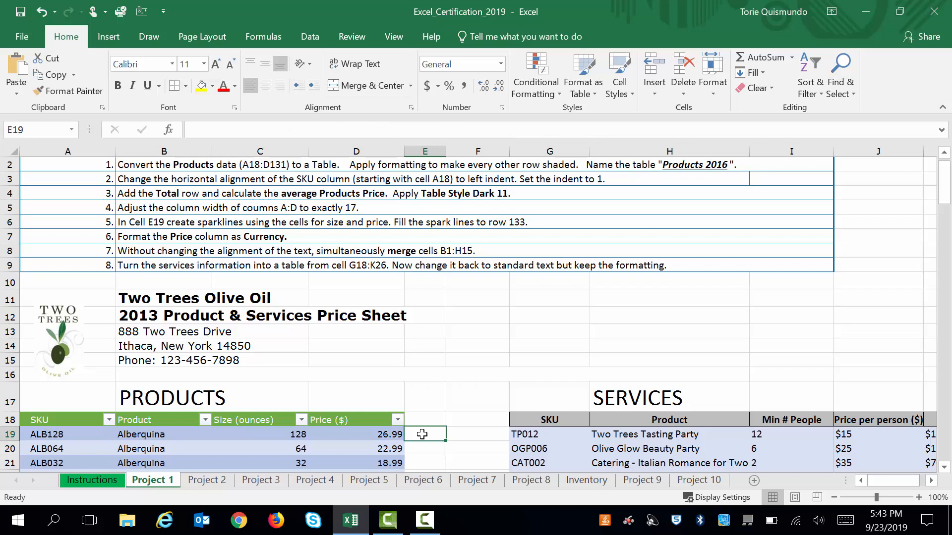
{"action": "left_click", "coordinate": [263, 434]}
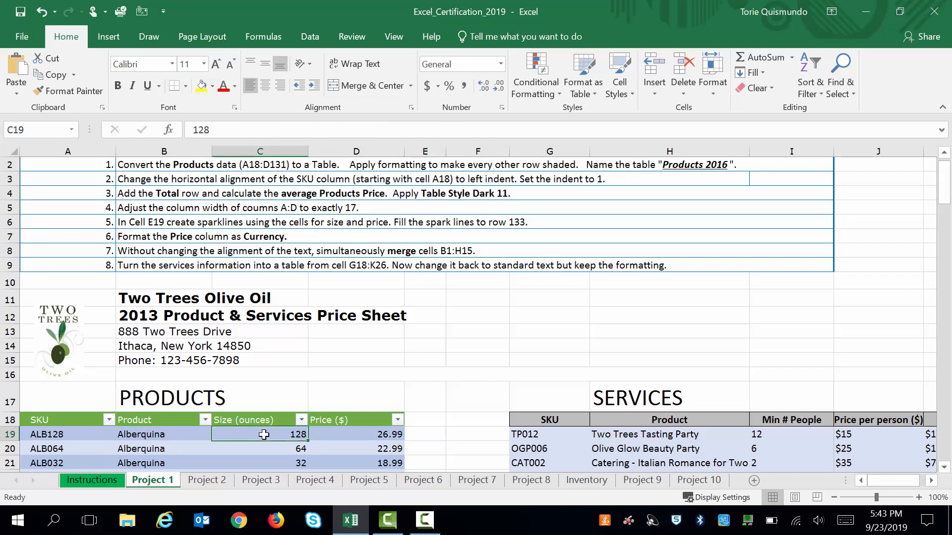
{"action": "left_click", "coordinate": [368, 434]}
{"action": "left_click", "coordinate": [422, 435]}
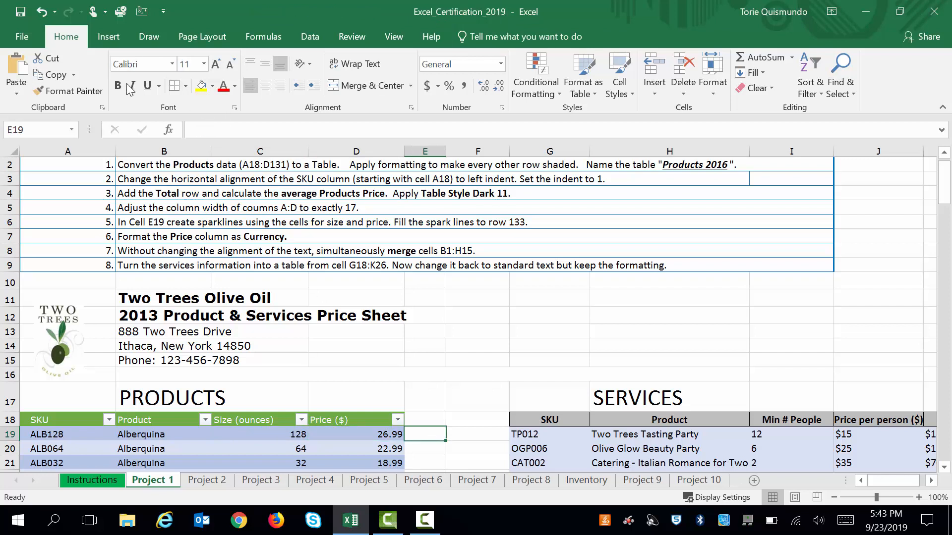
{"action": "left_click", "coordinate": [108, 37]}
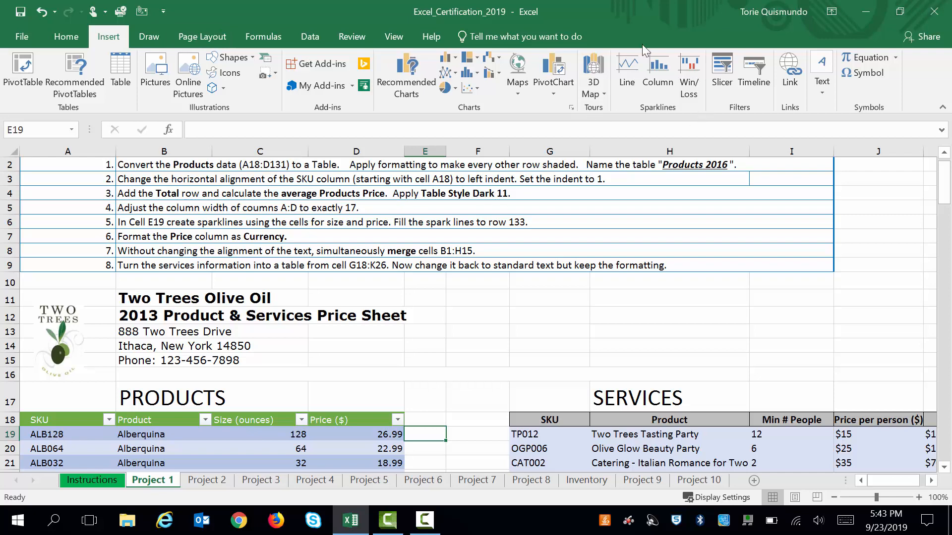
{"action": "left_click", "coordinate": [627, 74]}
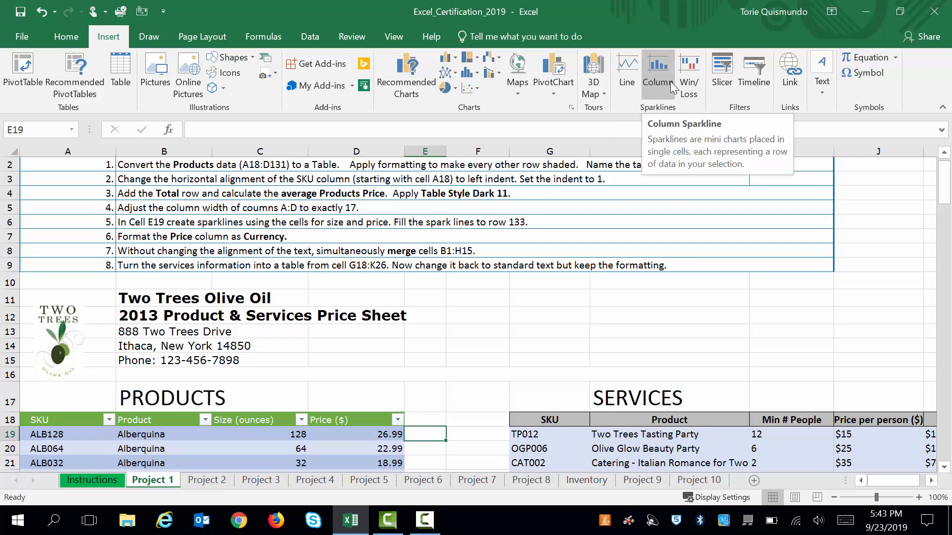
{"action": "left_click", "coordinate": [627, 82]}
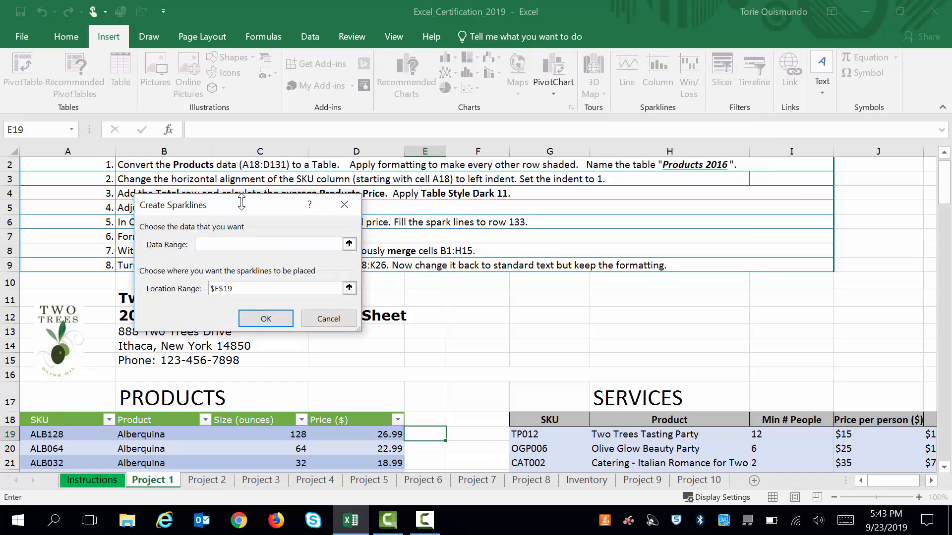
{"action": "left_click", "coordinate": [250, 435]}
{"action": "left_click_drag", "start_coordinate": [250, 435], "coordinate": [311, 434]}
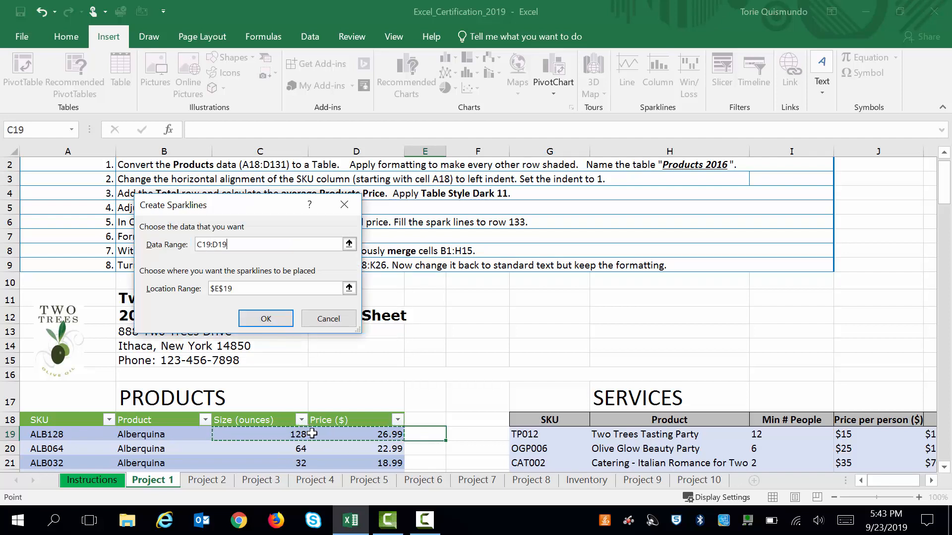
{"action": "left_click", "coordinate": [266, 320]}
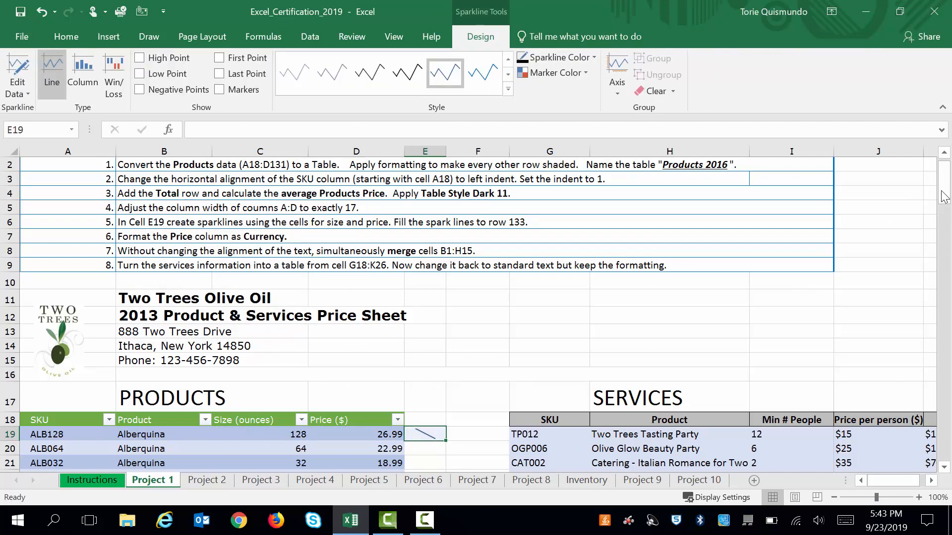
{"action": "left_click_drag", "start_coordinate": [944, 192], "coordinate": [944, 208]}
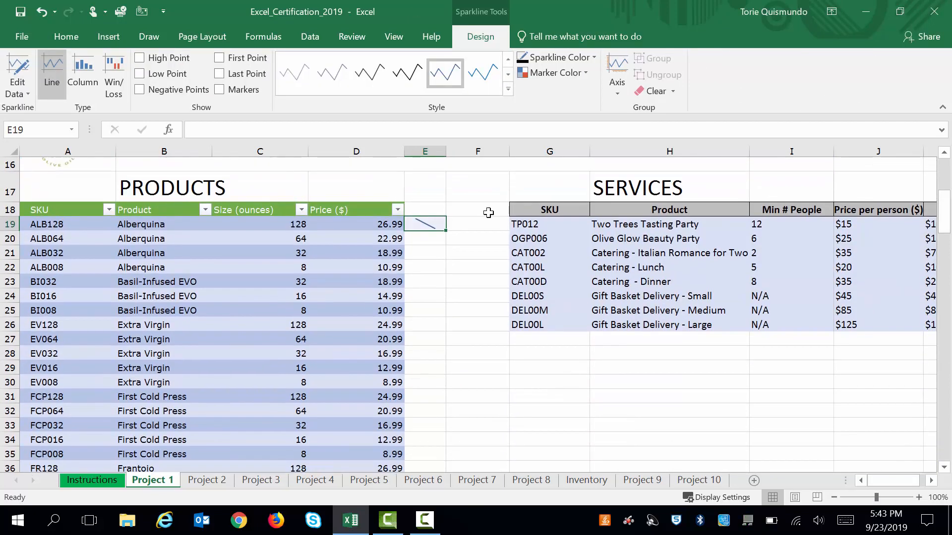
{"action": "left_click", "coordinate": [445, 231]}
{"action": "key", "text": "ctrl+shift+Down"}
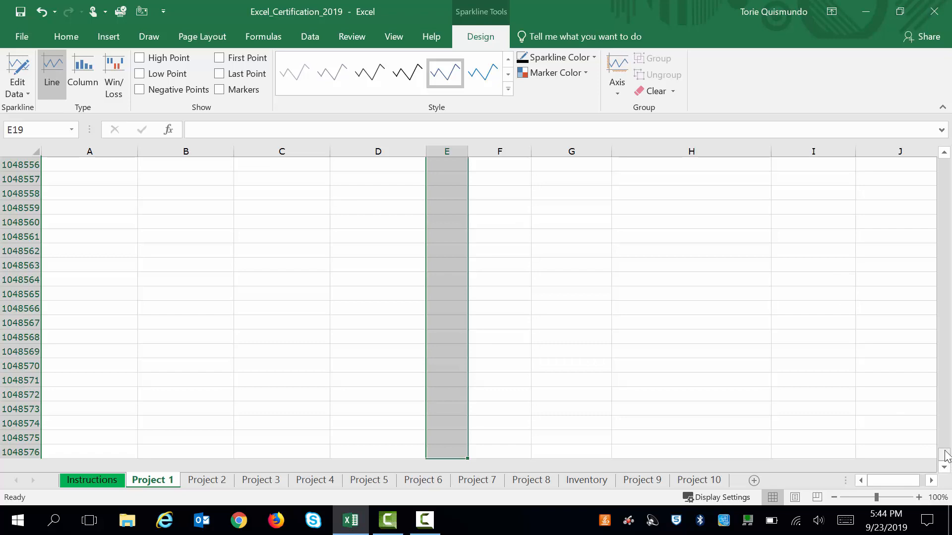
{"action": "left_click_drag", "start_coordinate": [943, 454], "coordinate": [947, 226]}
{"action": "left_click", "coordinate": [484, 216]}
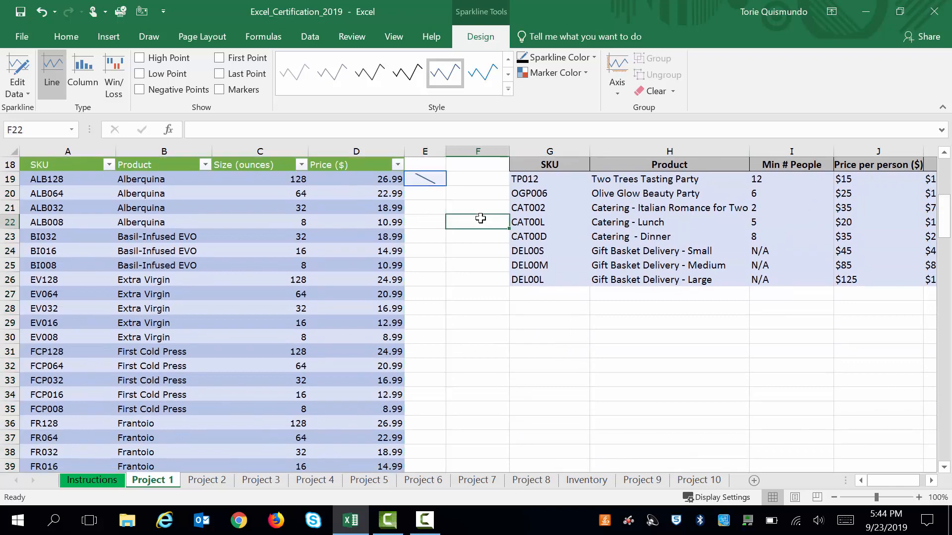
Fill the sparkline from cell E19 down through row 133.
{"action": "left_click", "coordinate": [430, 183]}
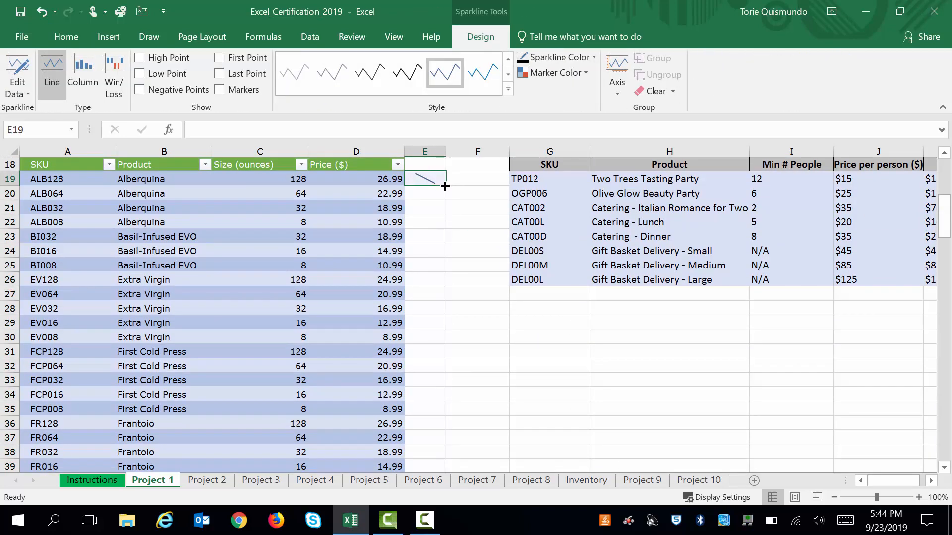
{"action": "left_click_drag", "start_coordinate": [444, 186], "coordinate": [434, 268]}
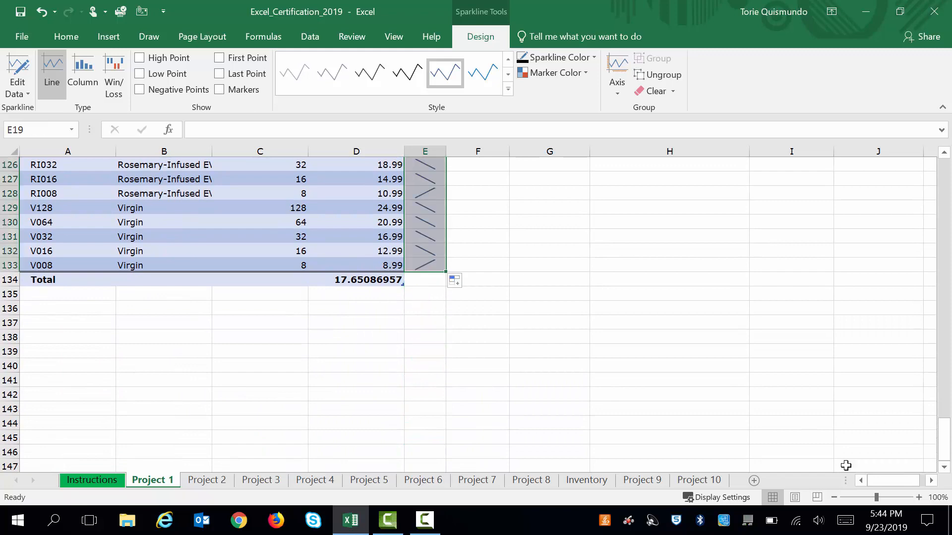
{"action": "scroll", "coordinate": [468, 310], "scroll_direction": "down", "scroll_amount": 2, "text": "ctrl"}
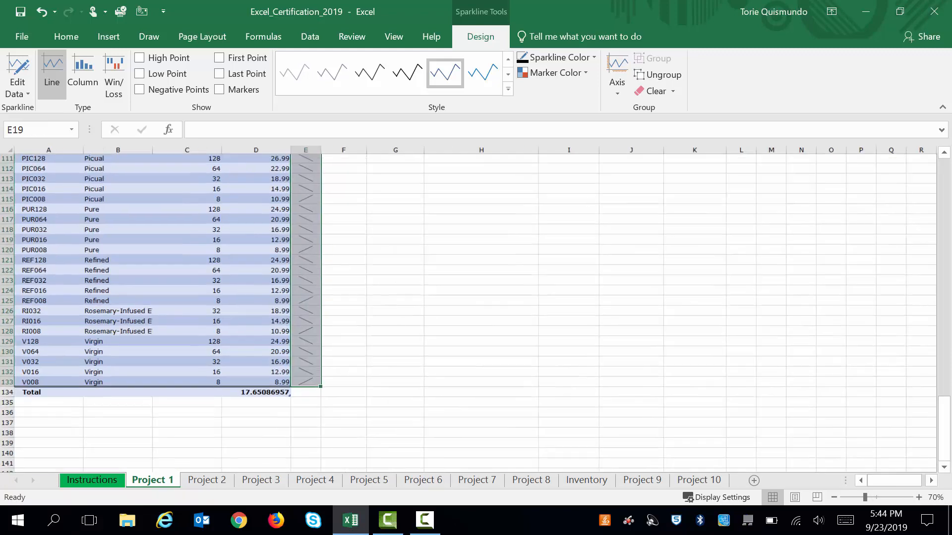
{"action": "left_click", "coordinate": [882, 498]}
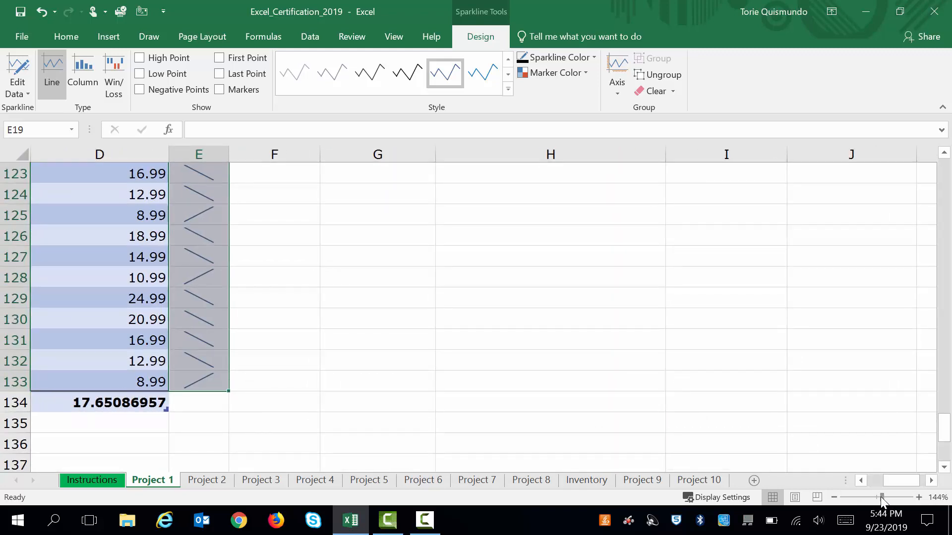
Format the Price column from D19 down through the Total row as Currency.
{"action": "left_click_drag", "start_coordinate": [898, 484], "coordinate": [881, 483]}
{"action": "left_click_drag", "start_coordinate": [944, 437], "coordinate": [934, 180]}
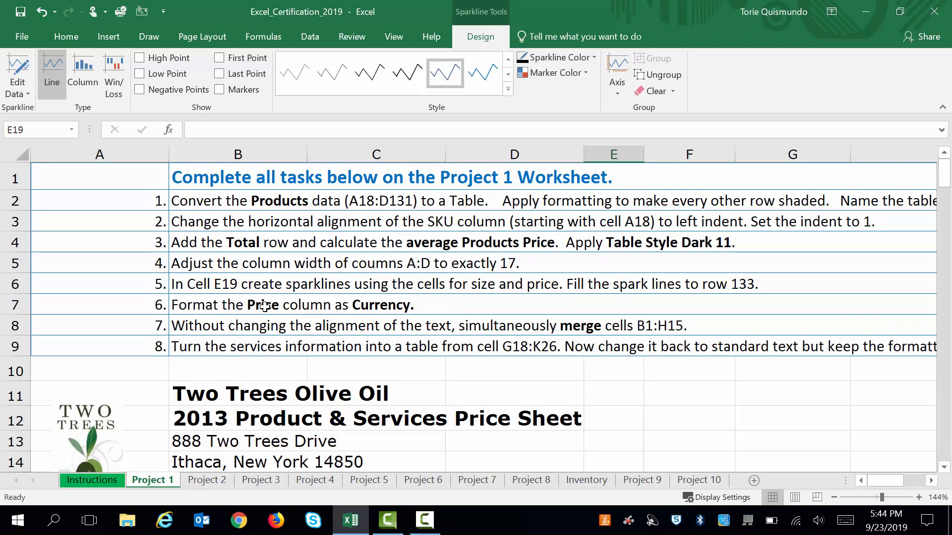
{"action": "left_click_drag", "start_coordinate": [943, 176], "coordinate": [943, 210]}
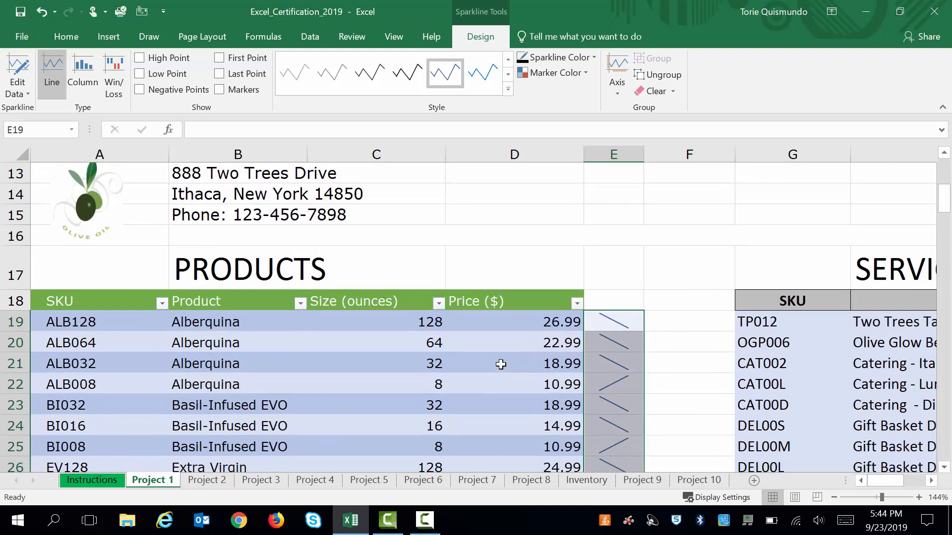
{"action": "left_click", "coordinate": [504, 321]}
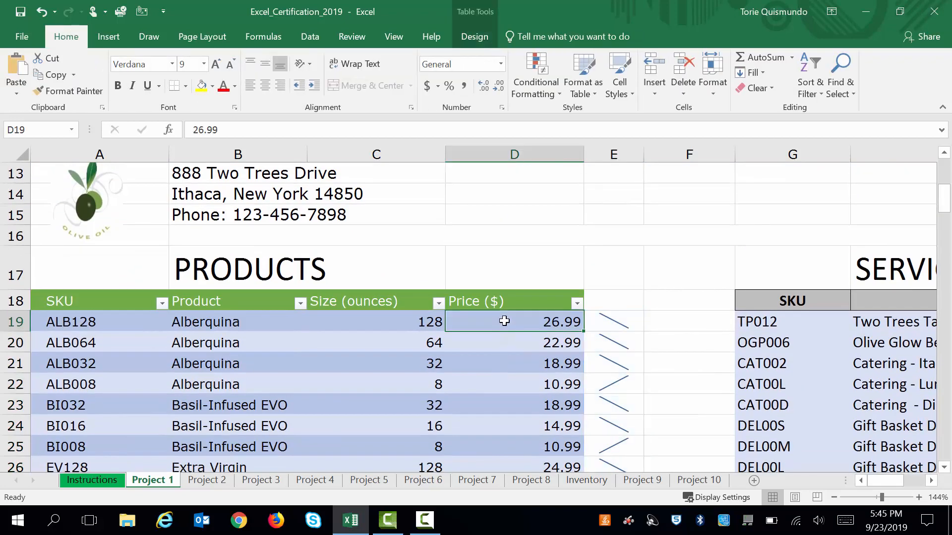
{"action": "key", "text": "ctrl+shift+Down"}
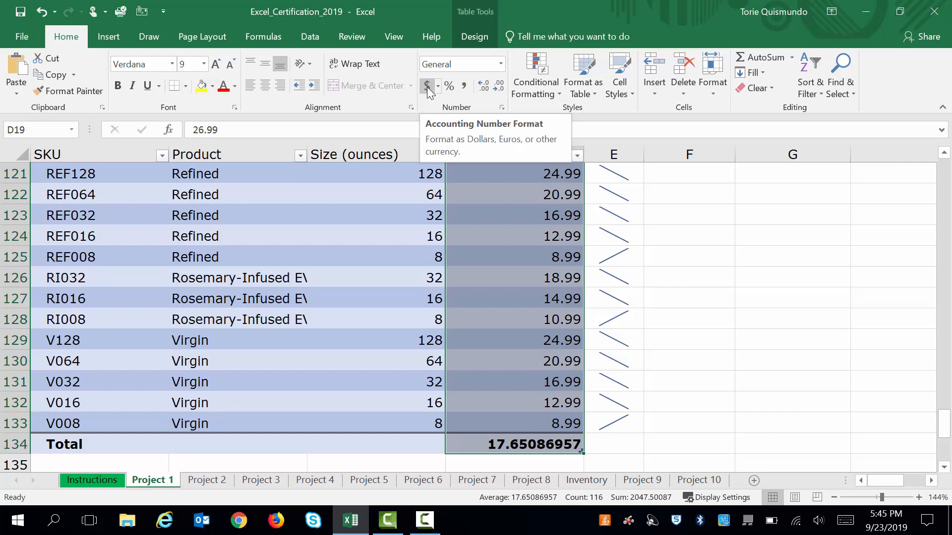
{"action": "left_click", "coordinate": [501, 65]}
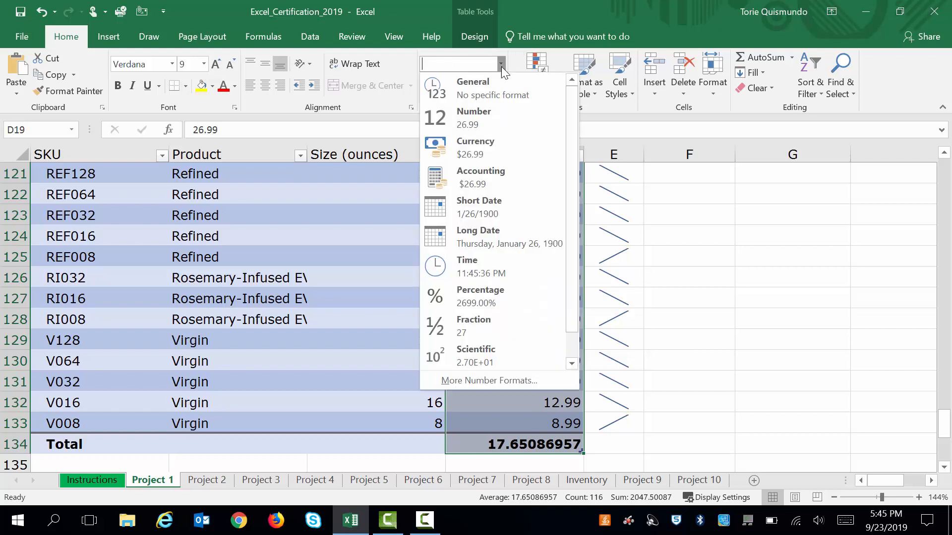
{"action": "left_click", "coordinate": [484, 149]}
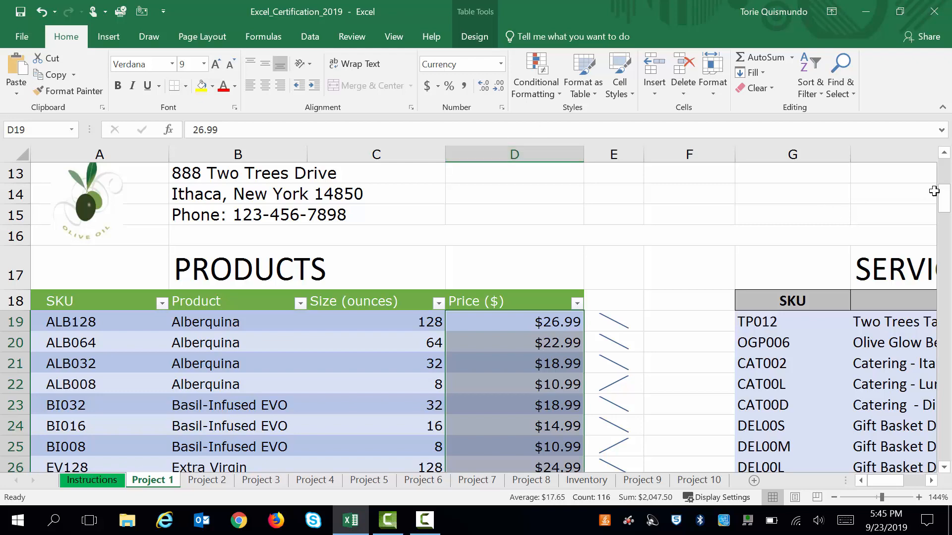
Apply the Accounting number format to cell D19, compare it with D20, and return D19 to Currency.
{"action": "left_click_drag", "start_coordinate": [946, 201], "coordinate": [947, 207]}
{"action": "left_click", "coordinate": [508, 272]}
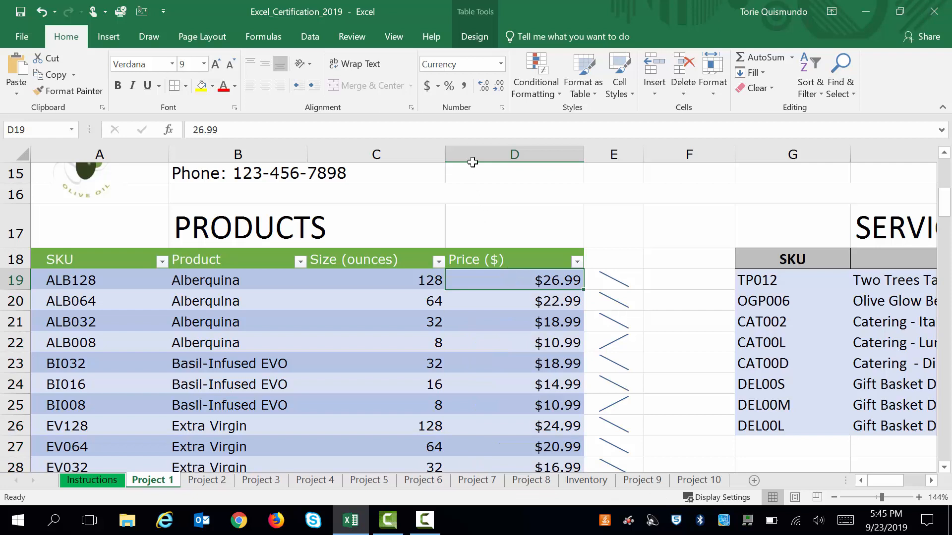
{"action": "left_click", "coordinate": [428, 86]}
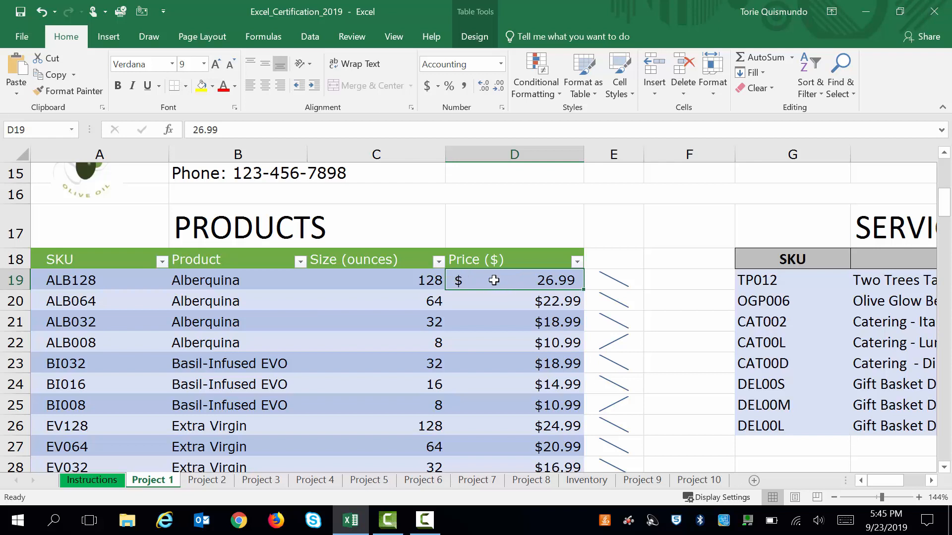
{"action": "left_click", "coordinate": [491, 305]}
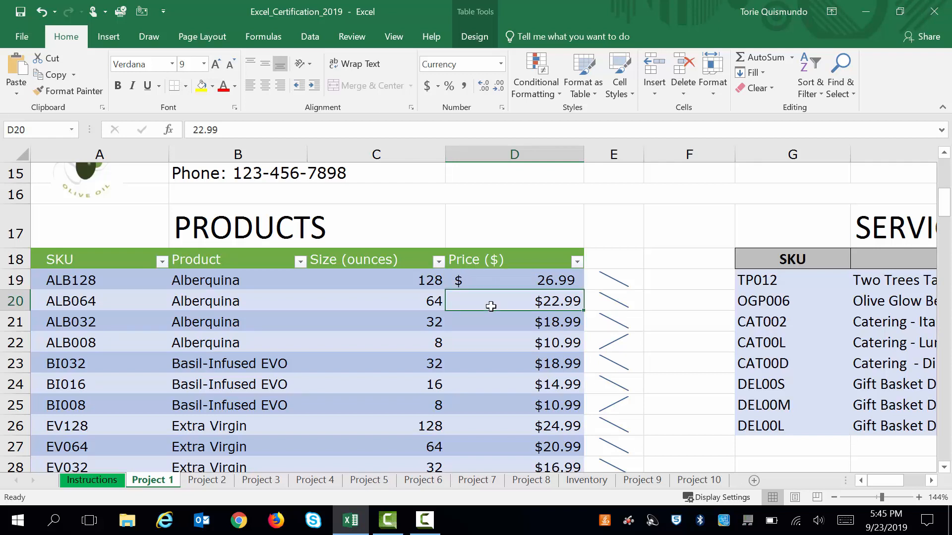
{"action": "left_click", "coordinate": [476, 272]}
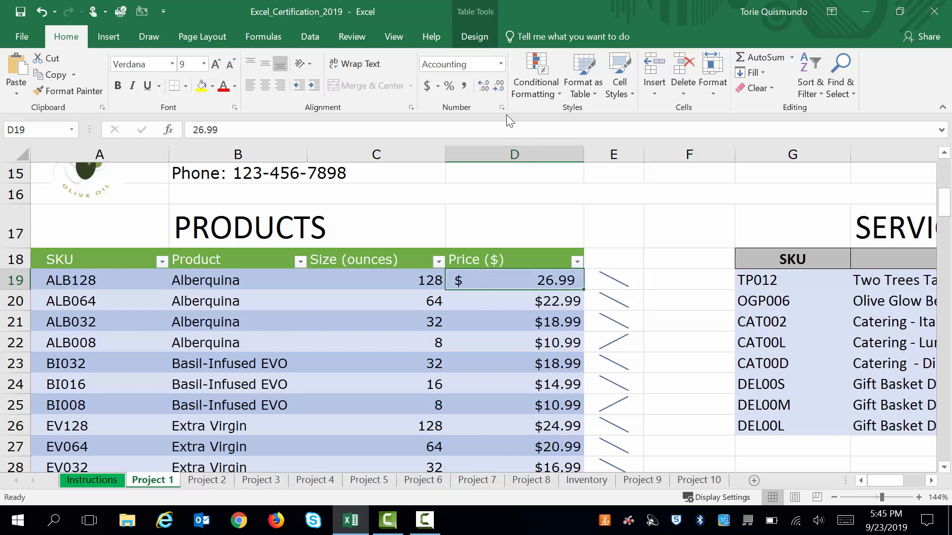
{"action": "left_click", "coordinate": [500, 68]}
{"action": "left_click", "coordinate": [475, 144]}
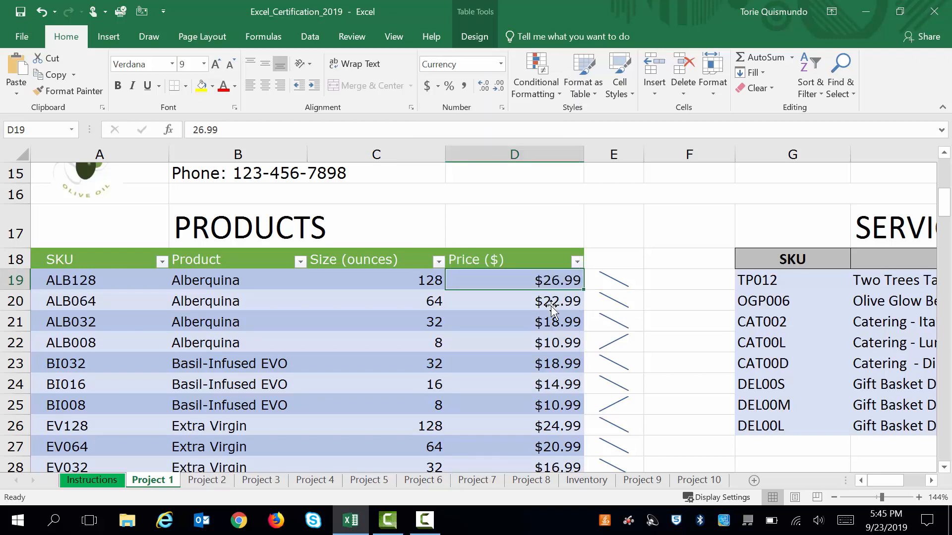
Merge the heading block B11:H15 across so each row becomes its own merged cell, and check the first merged rows.
{"action": "left_click_drag", "start_coordinate": [944, 204], "coordinate": [945, 183]}
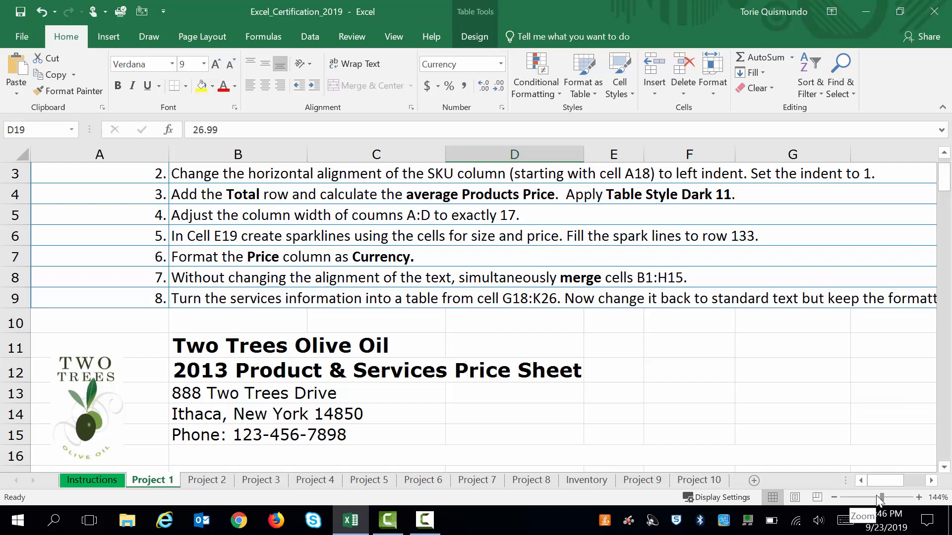
{"action": "left_click_drag", "start_coordinate": [881, 498], "coordinate": [876, 497]}
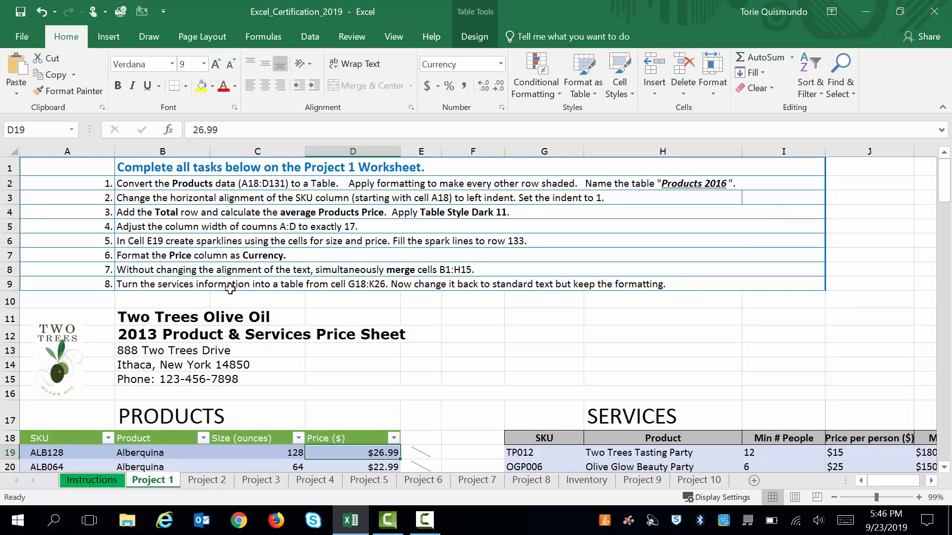
{"action": "left_click", "coordinate": [174, 319]}
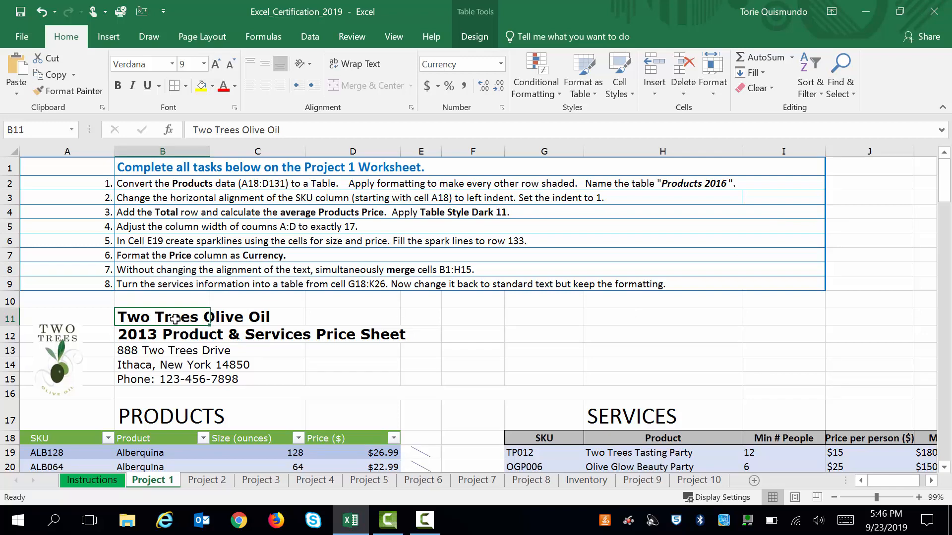
{"action": "mouse_move", "coordinate": [174, 319]}
{"action": "left_mouse_down"}
{"action": "mouse_move", "coordinate": [369, 325]}
{"action": "mouse_move", "coordinate": [640, 368]}
{"action": "mouse_move", "coordinate": [641, 378]}
{"action": "left_mouse_up"}
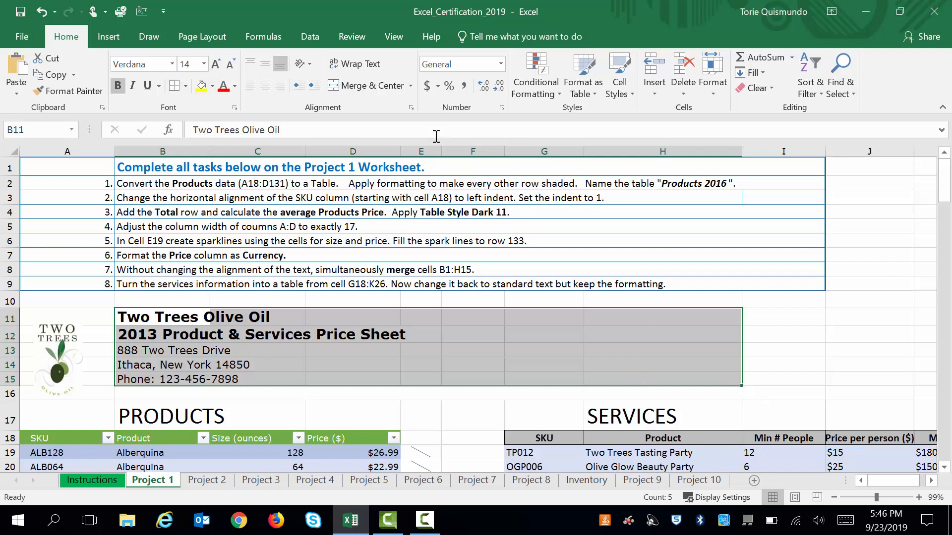
{"action": "left_click", "coordinate": [411, 87]}
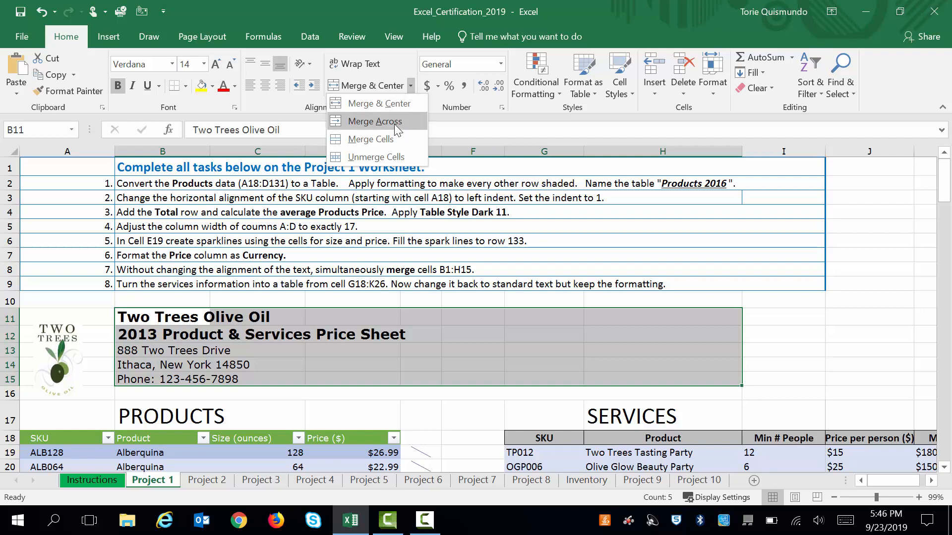
{"action": "left_click", "coordinate": [375, 121]}
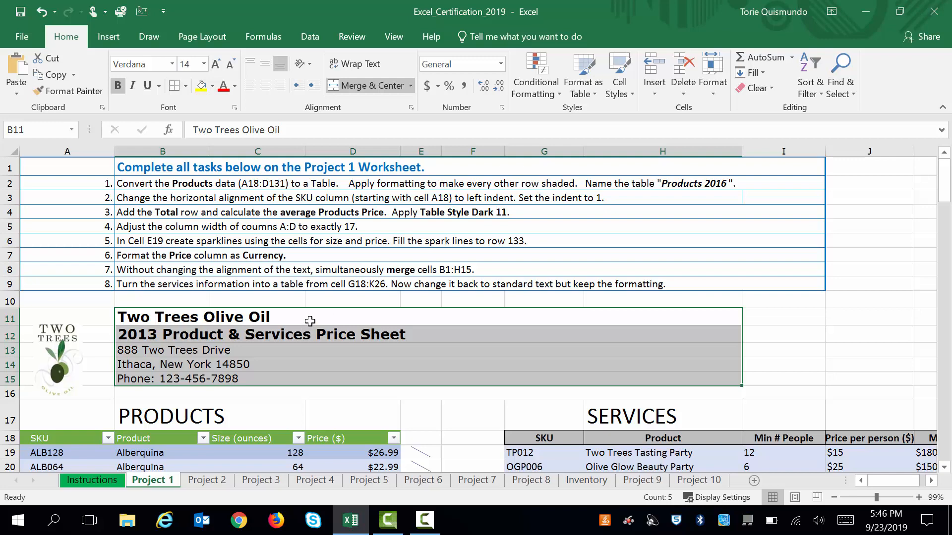
{"action": "left_click", "coordinate": [310, 321]}
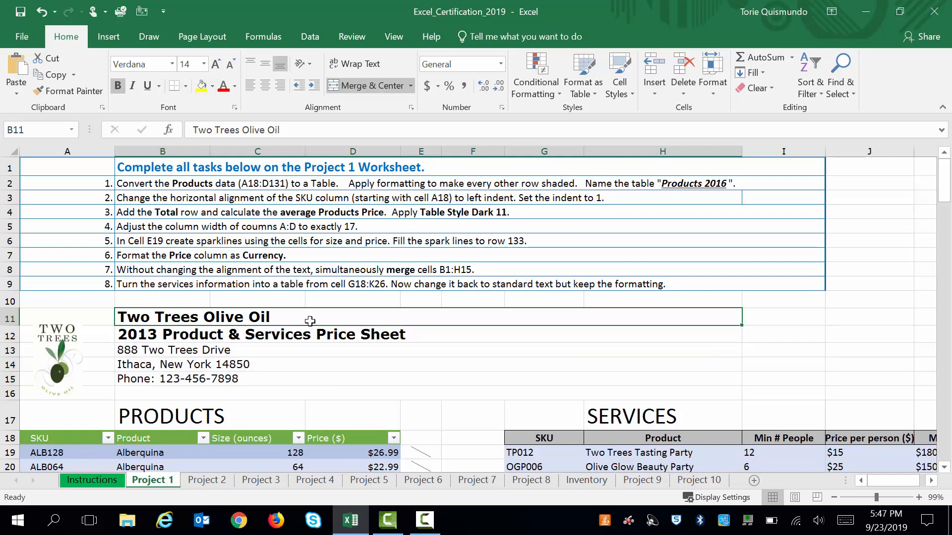
{"action": "left_click", "coordinate": [306, 335]}
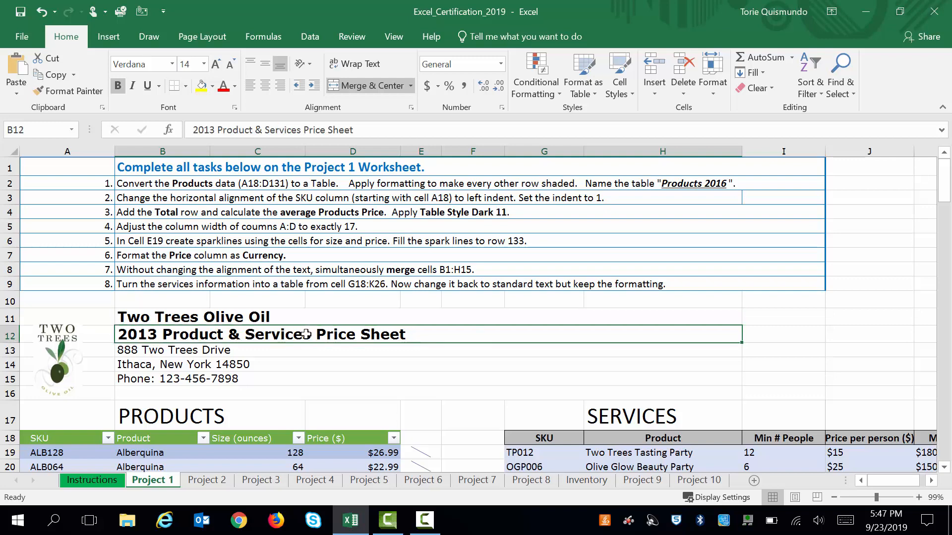
{"action": "left_click", "coordinate": [298, 351]}
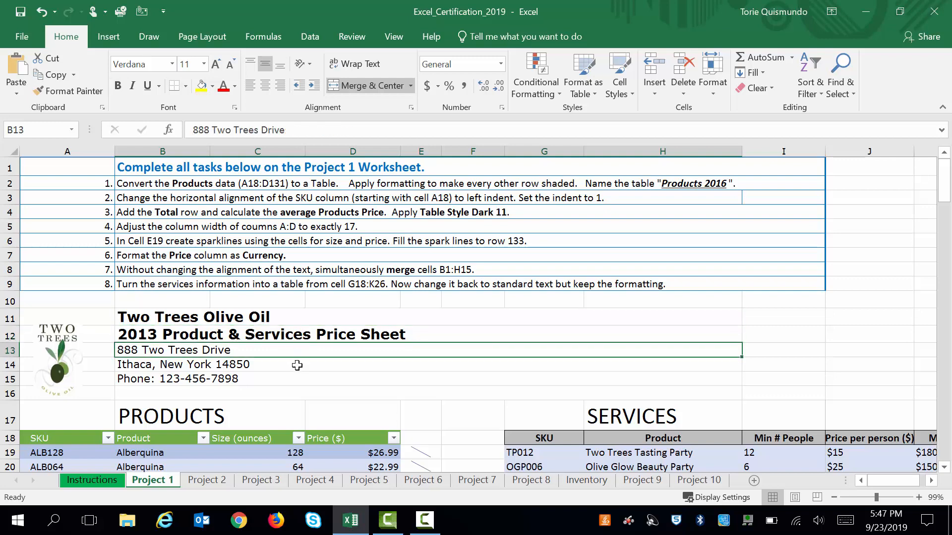
Check that the street, city and phone rows of the heading block are each merged across, down to row 15.
{"action": "left_click", "coordinate": [297, 365]}
{"action": "left_click", "coordinate": [295, 378]}
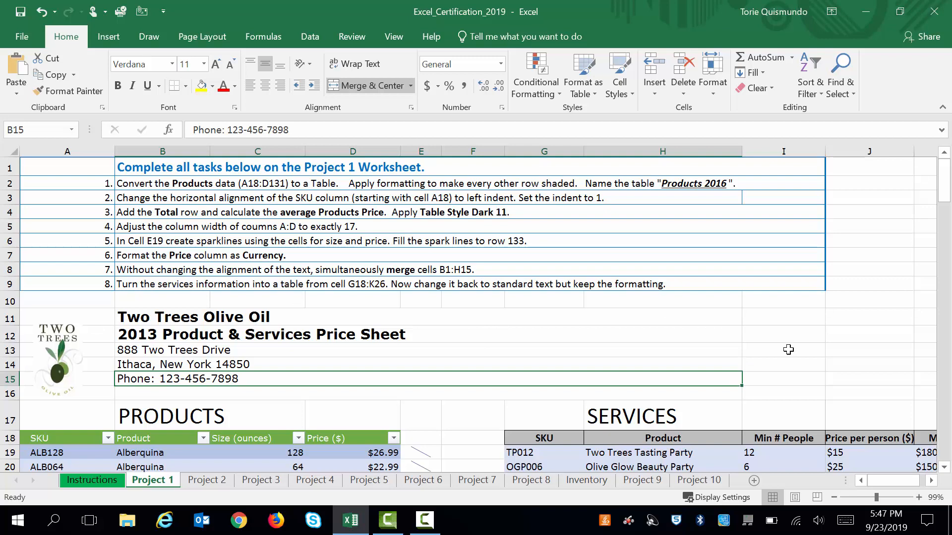
Convert the services data in G18:K26 into a table with headers.
{"action": "left_click_drag", "start_coordinate": [945, 191], "coordinate": [945, 211]}
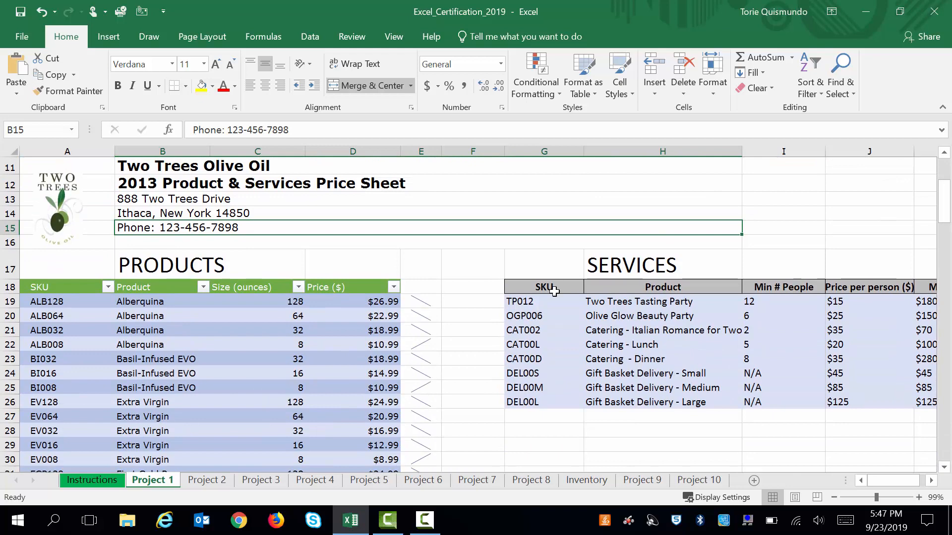
{"action": "left_click_drag", "start_coordinate": [554, 291], "coordinate": [753, 402]}
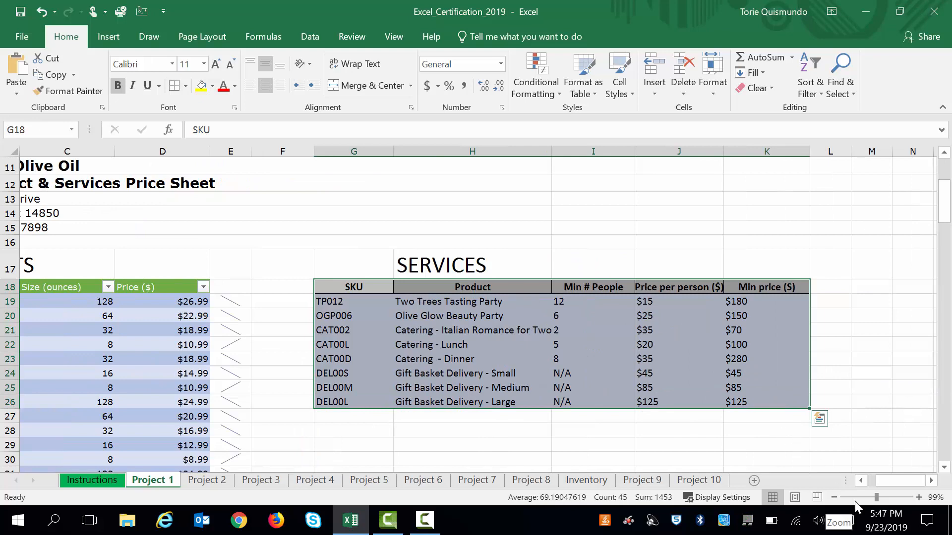
{"action": "left_click_drag", "start_coordinate": [891, 481], "coordinate": [861, 481]}
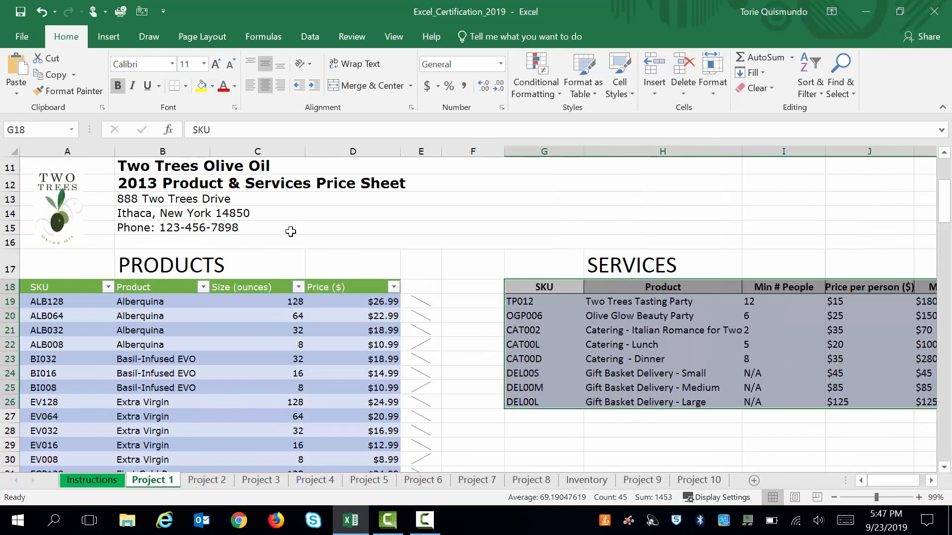
{"action": "left_click", "coordinate": [108, 38]}
{"action": "left_click", "coordinate": [123, 71]}
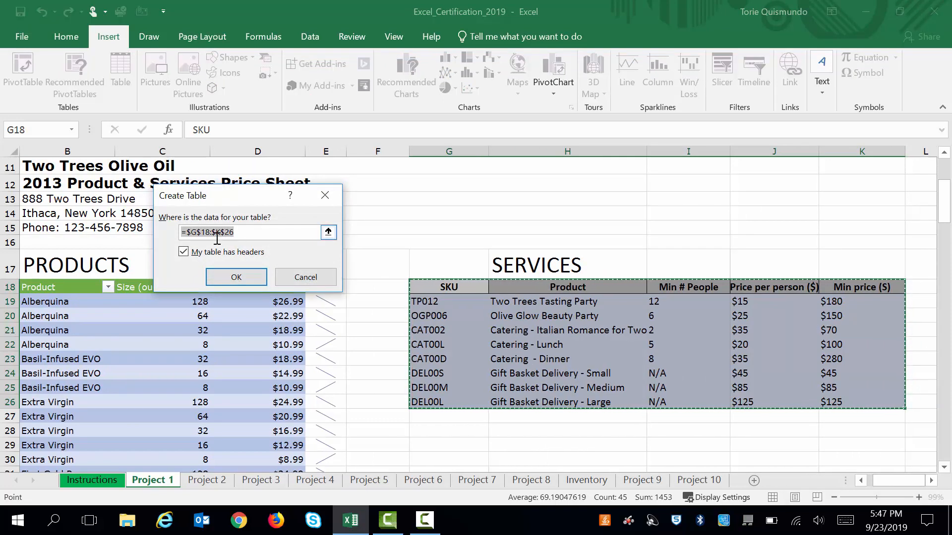
{"action": "left_click", "coordinate": [236, 277]}
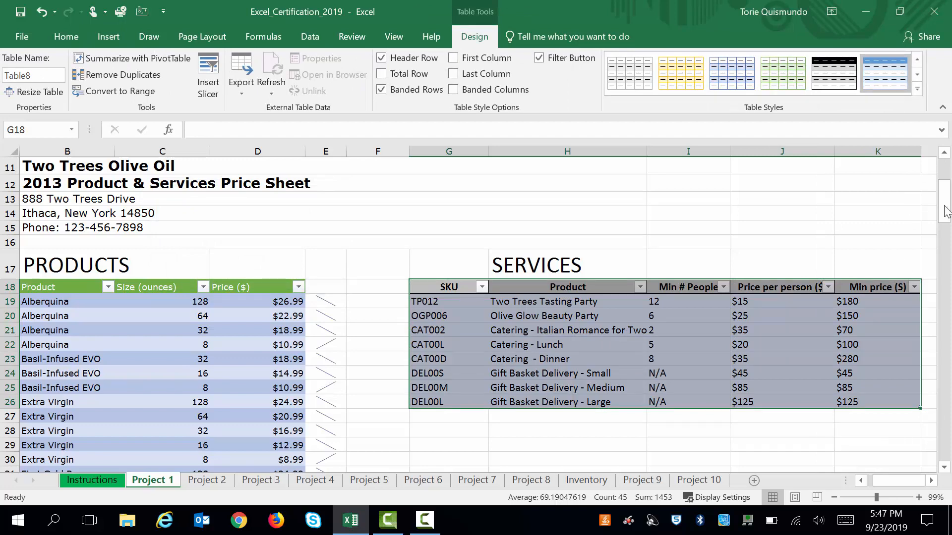
Reread the services task instruction and inspect the filter options of the new table's SKU column.
{"action": "left_click_drag", "start_coordinate": [947, 212], "coordinate": [947, 197]}
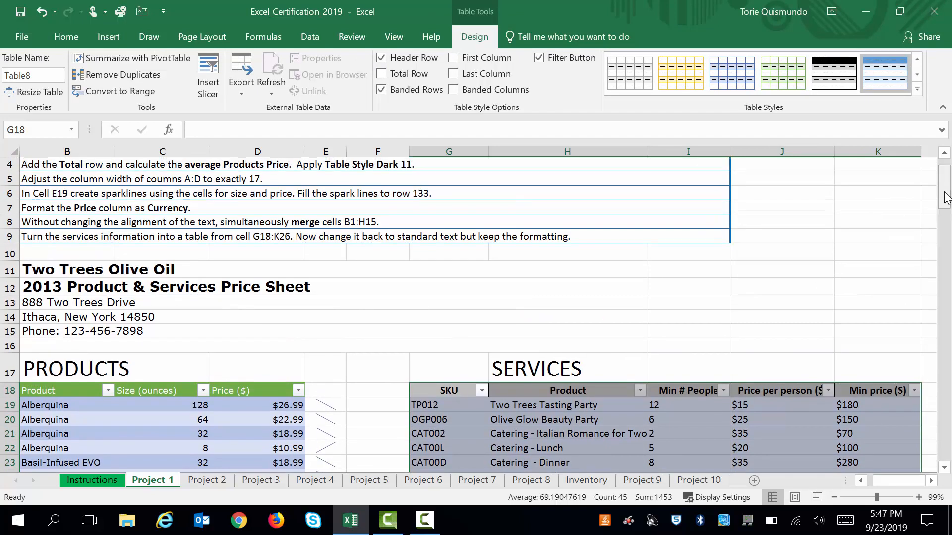
{"action": "left_click", "coordinate": [845, 285]}
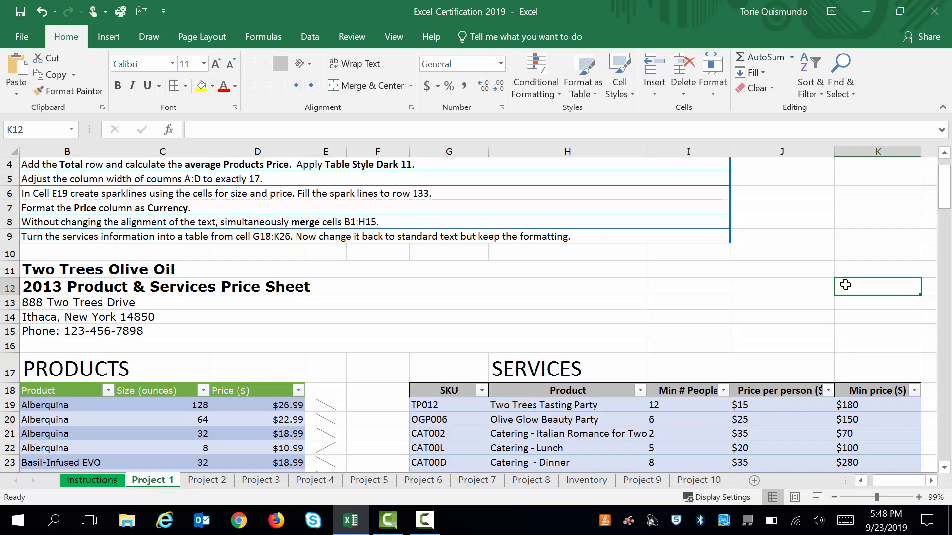
{"action": "left_click_drag", "start_coordinate": [943, 196], "coordinate": [945, 214]}
{"action": "left_click", "coordinate": [484, 252]}
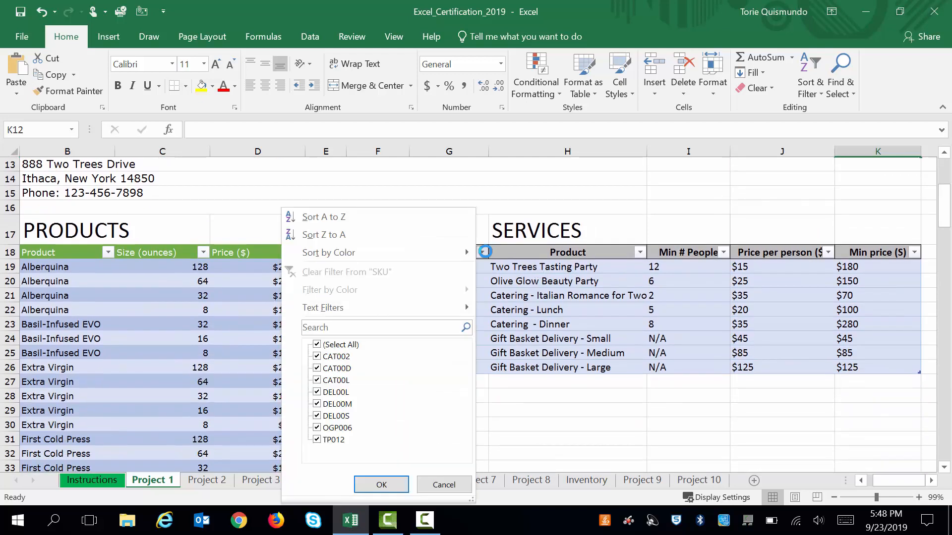
{"action": "left_click", "coordinate": [492, 188]}
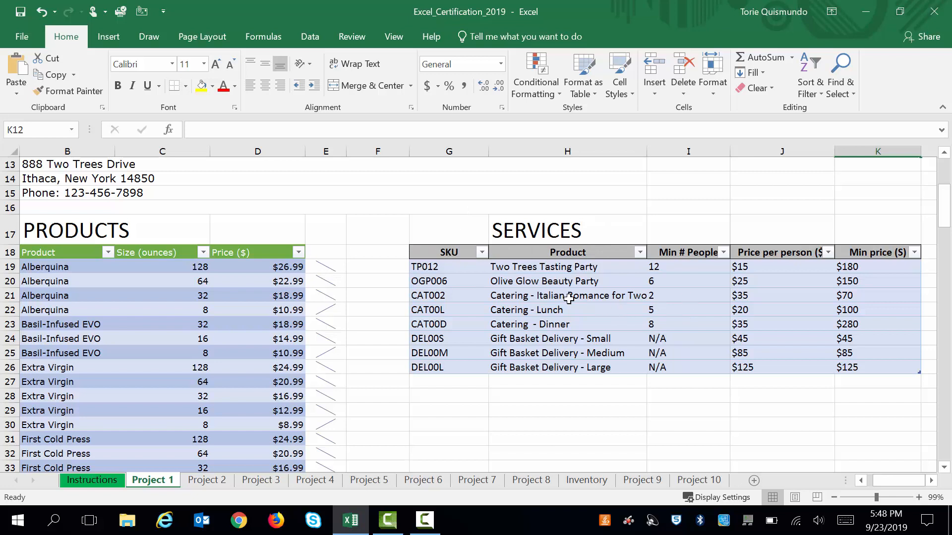
Convert the services table G18:K26 back to a normal range, keeping its formatting.
{"action": "left_click", "coordinate": [433, 253]}
{"action": "left_click_drag", "start_coordinate": [433, 253], "coordinate": [865, 367]}
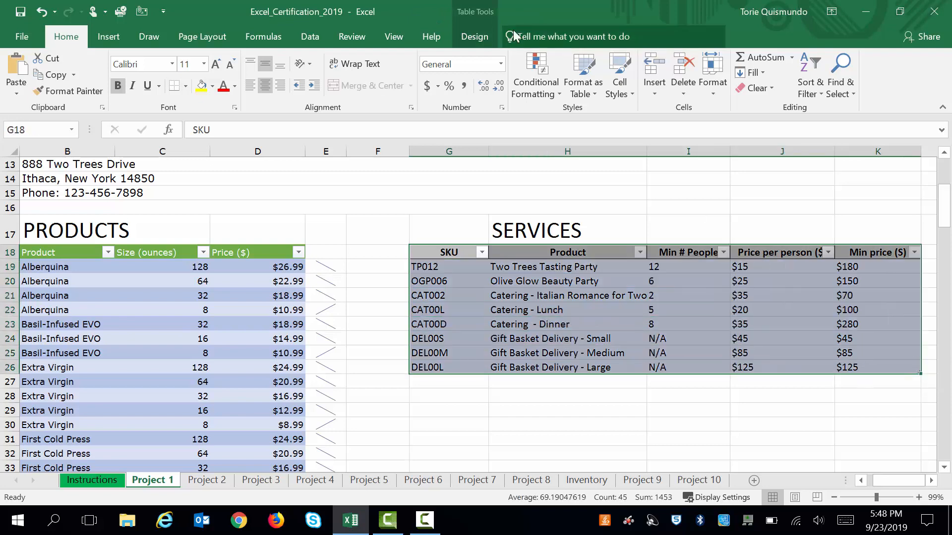
{"action": "left_click", "coordinate": [483, 40]}
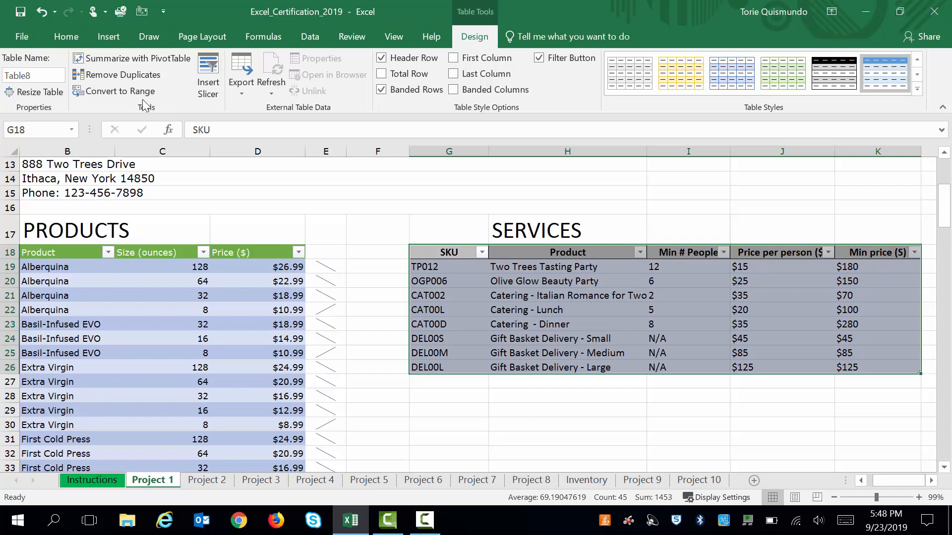
{"action": "left_click", "coordinate": [117, 92]}
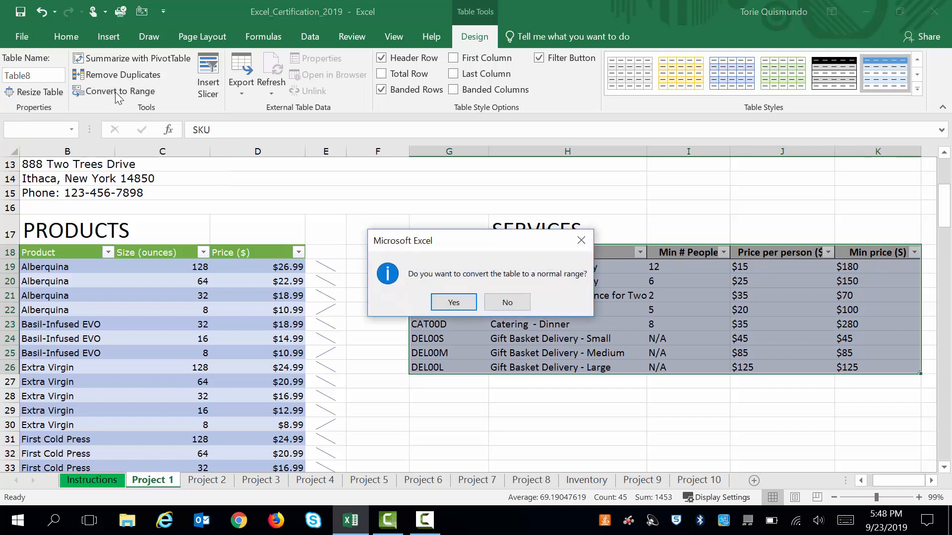
{"action": "left_click", "coordinate": [455, 302]}
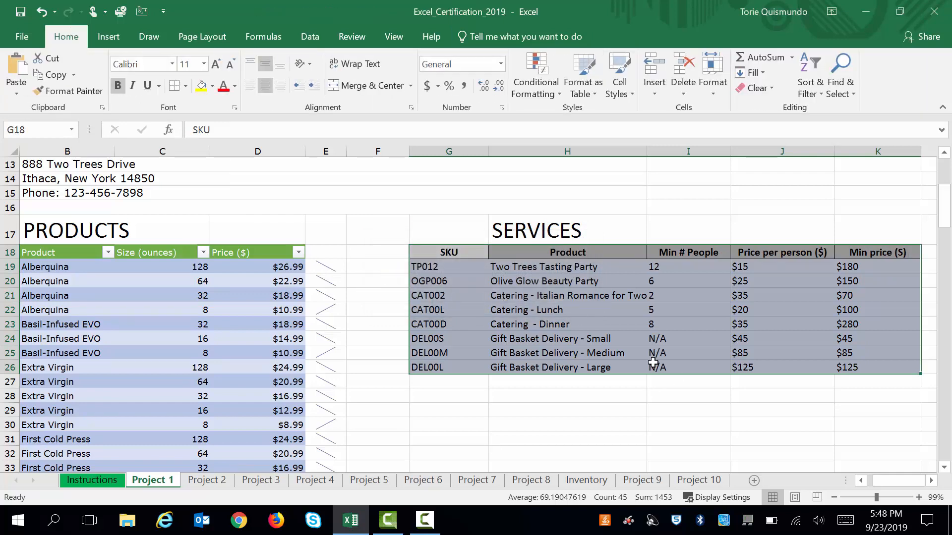
Inspect cells in the converted services range and compare the result with the services task instruction.
{"action": "left_click", "coordinate": [591, 336]}
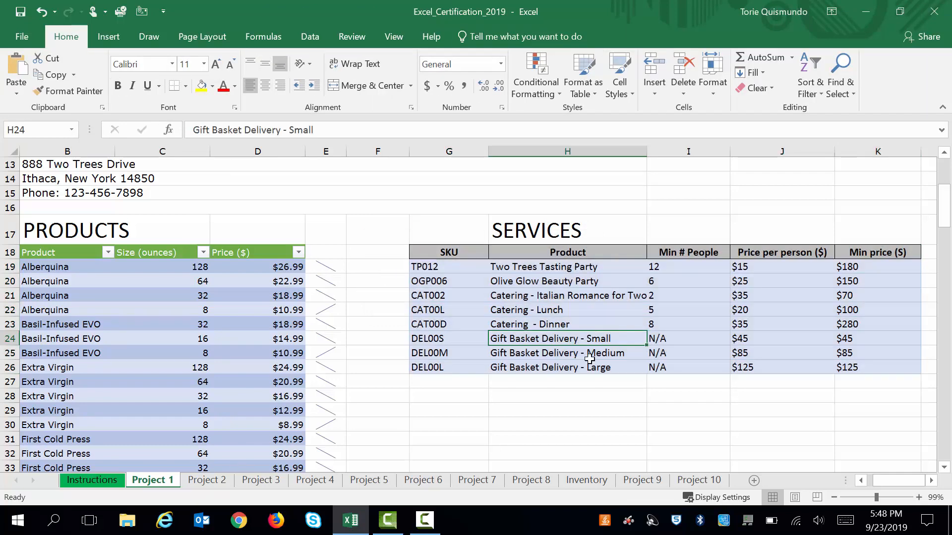
{"action": "left_click", "coordinate": [593, 304]}
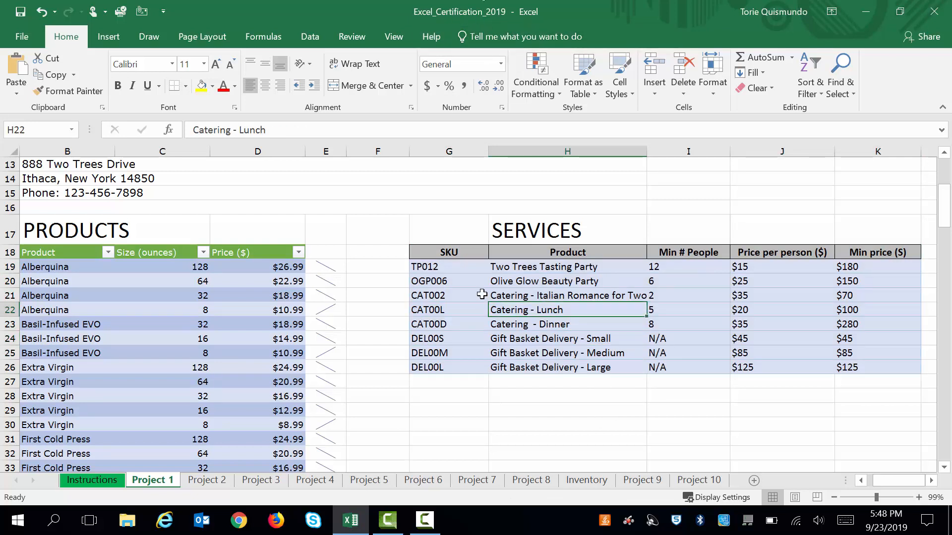
{"action": "left_click", "coordinate": [467, 270]}
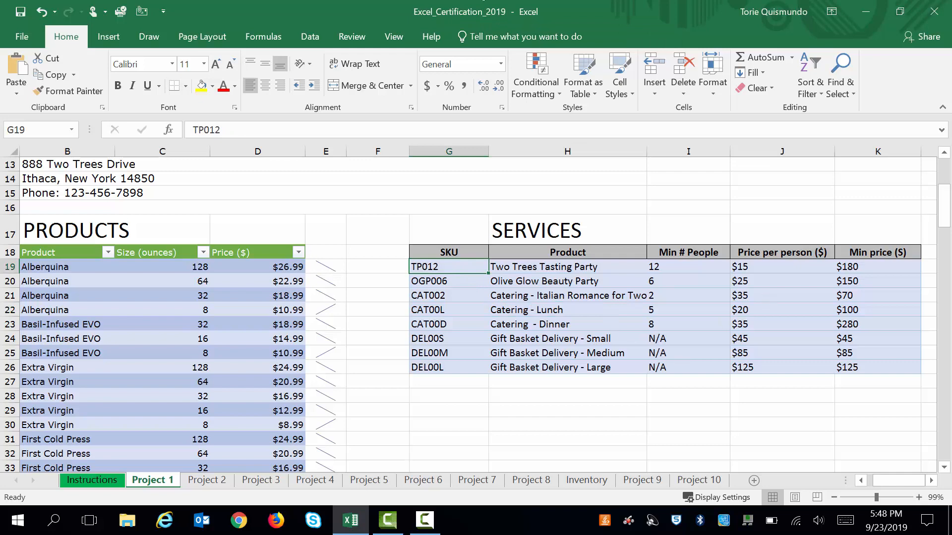
{"action": "left_click_drag", "start_coordinate": [947, 221], "coordinate": [948, 204]}
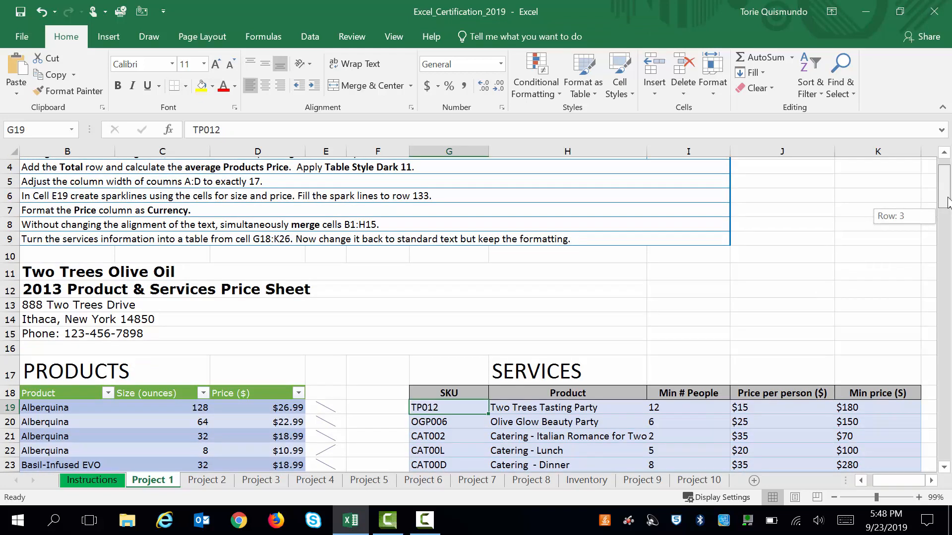
{"action": "left_click_drag", "start_coordinate": [948, 203], "coordinate": [948, 210]}
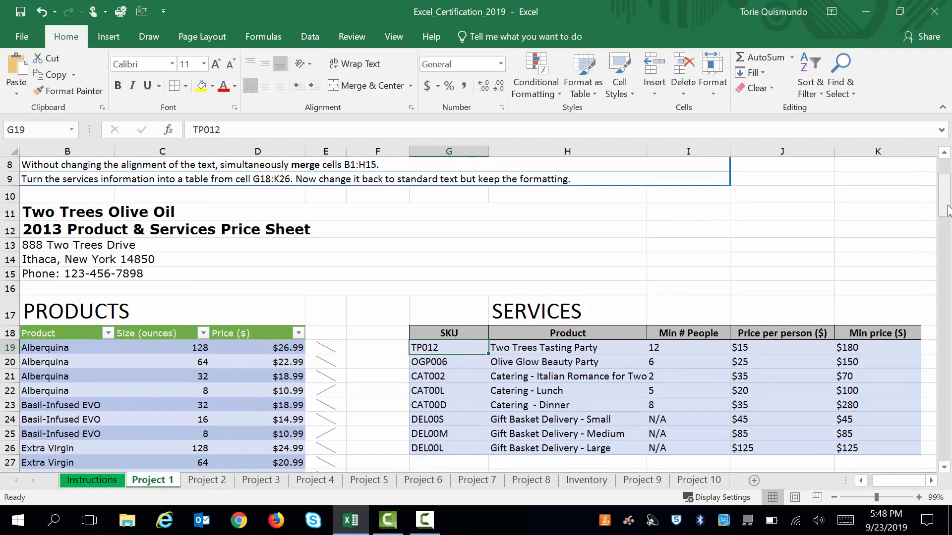